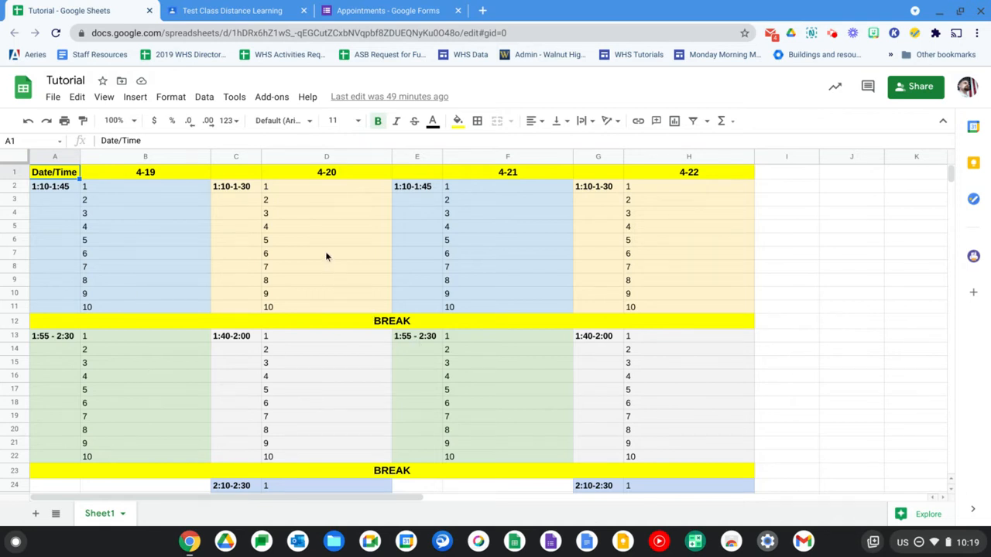
Switch to the Test Class Distance Learning classroom and draft a stream announcement reading "Tutorial Sign Ups"
scroll(325, 256, "down", 5)
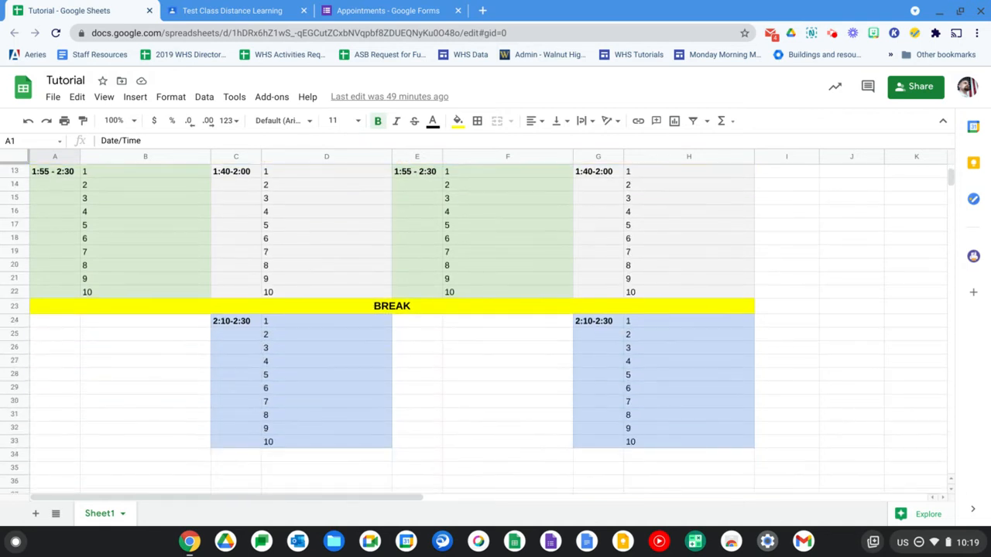
scroll(473, 329, "up", 5)
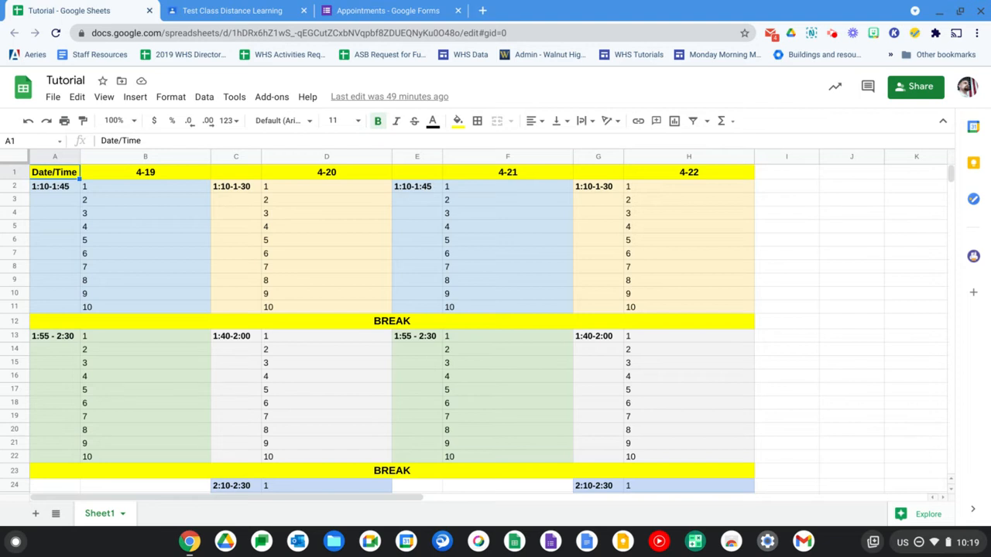
left_click(253, 15)
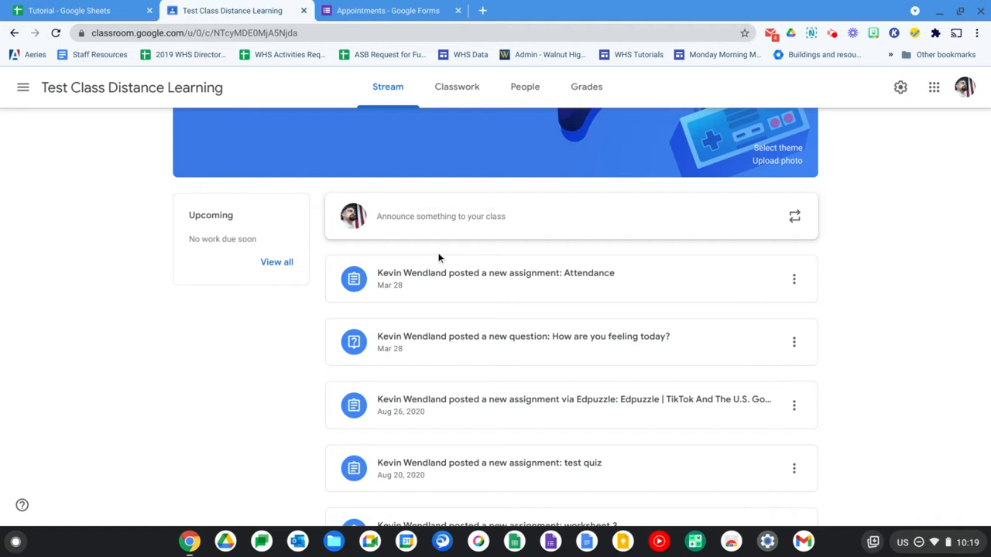
left_click(437, 220)
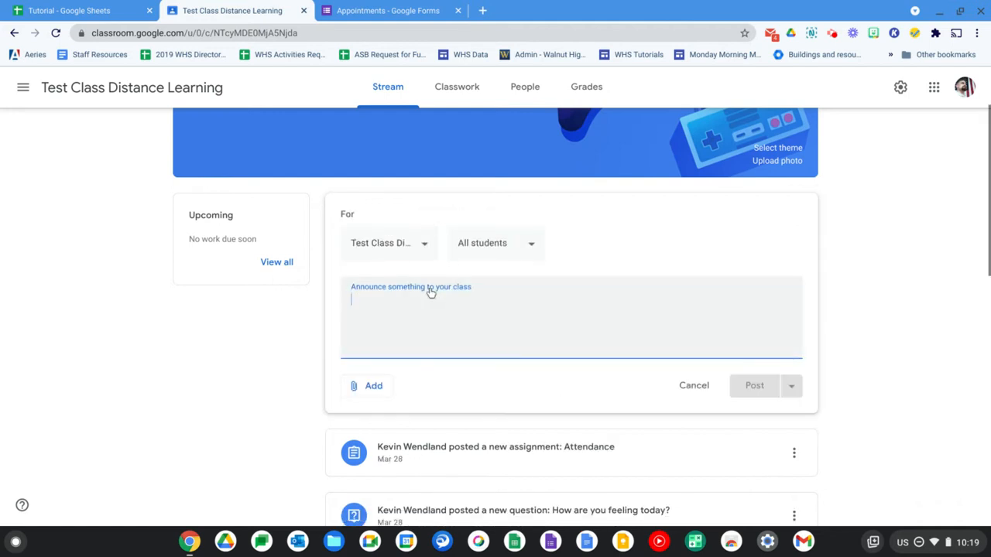
type("Tutorial ")
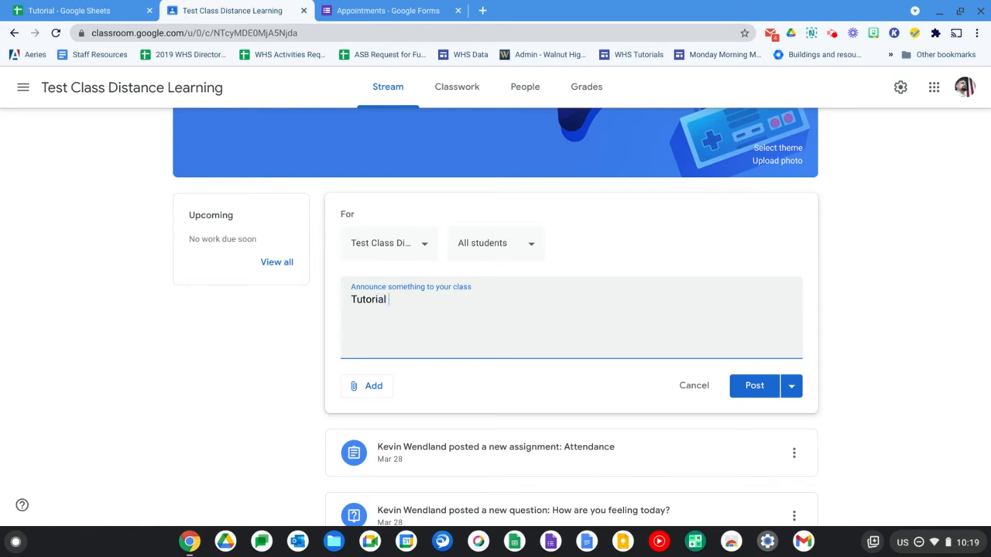
type("Sign Ups")
Attach the Tutorial spreadsheet from Google Drive to the announcement and post it to all students
left_click(362, 390)
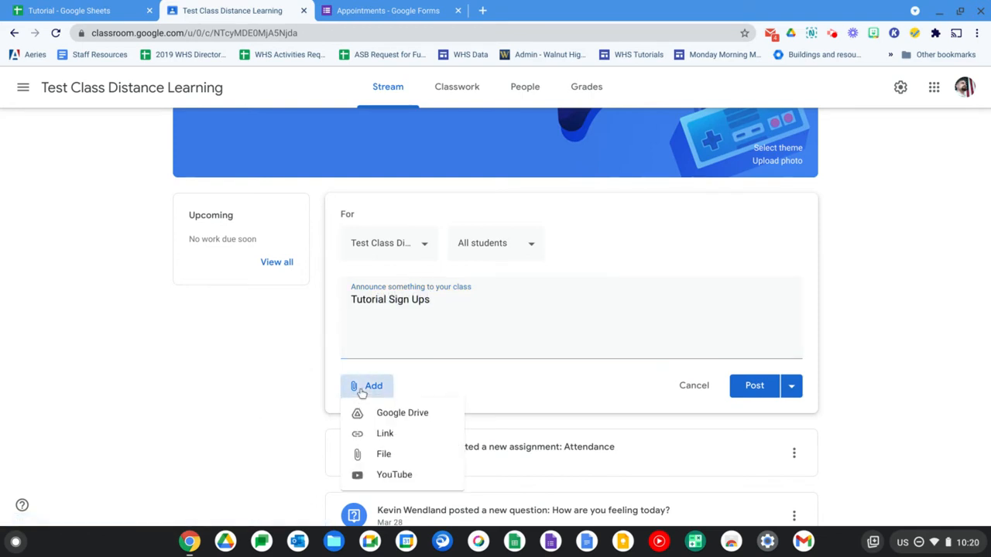
left_click(370, 416)
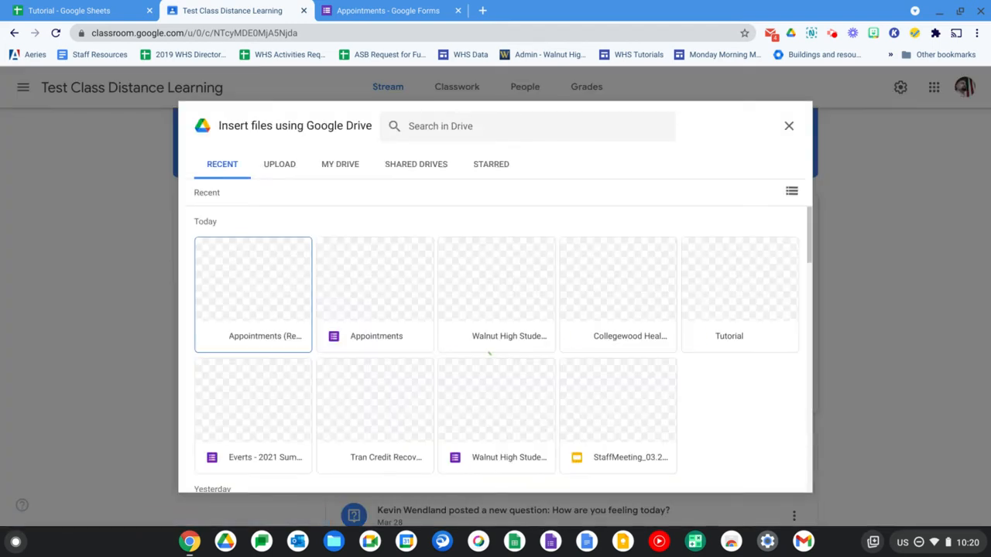
left_click(739, 304)
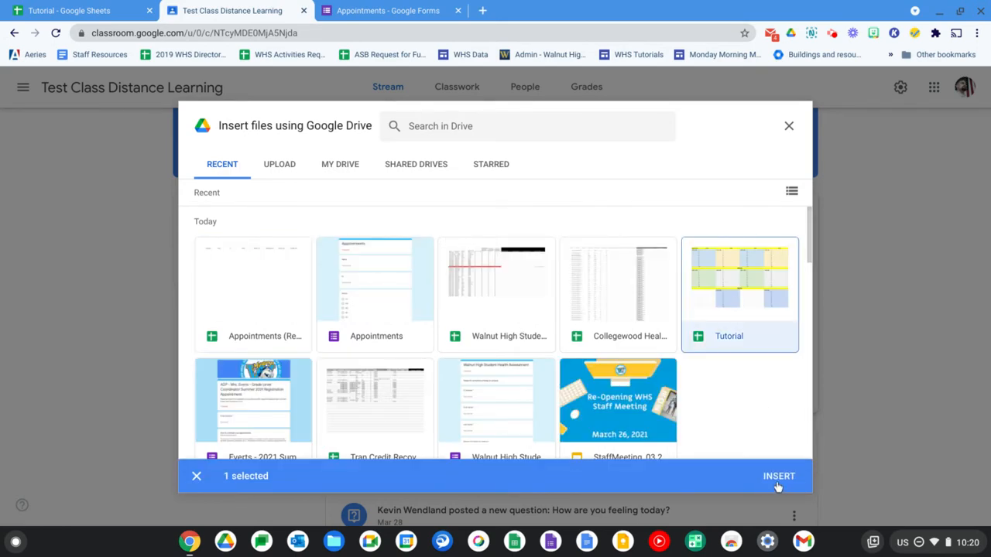
left_click(778, 477)
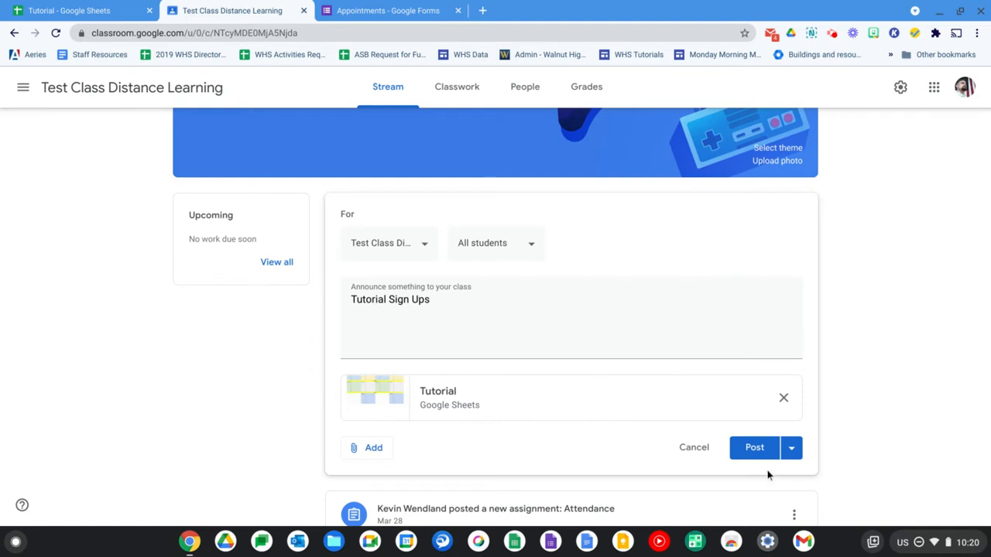
left_click(758, 457)
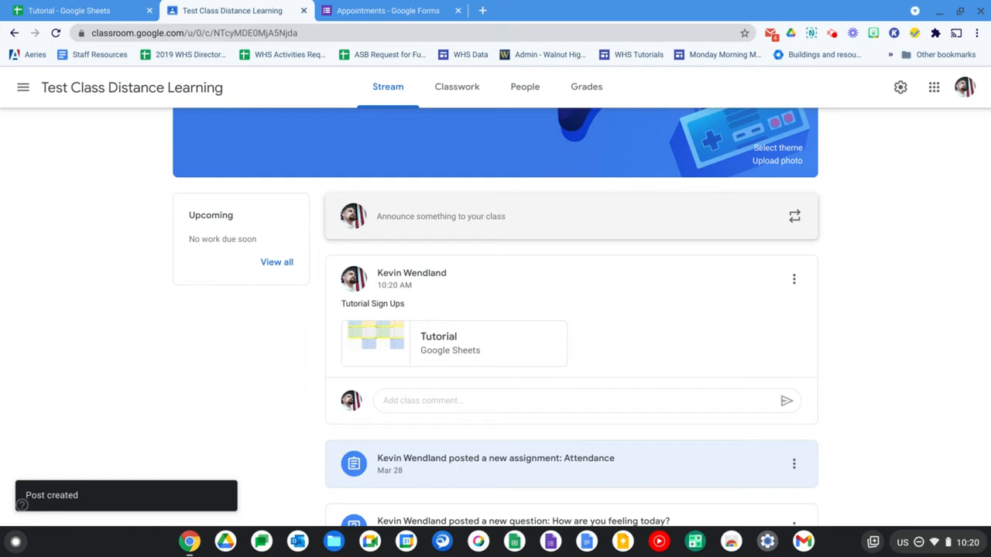
Return to the Tutorial spreadsheet and examine the duplicate, rename and protect options available for Sheet1
left_click(89, 7)
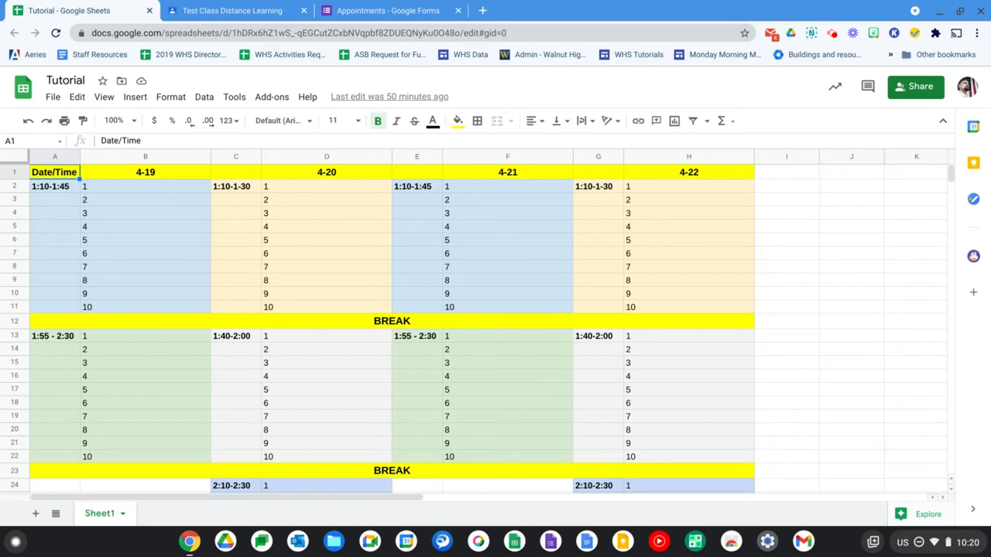
left_click(124, 516)
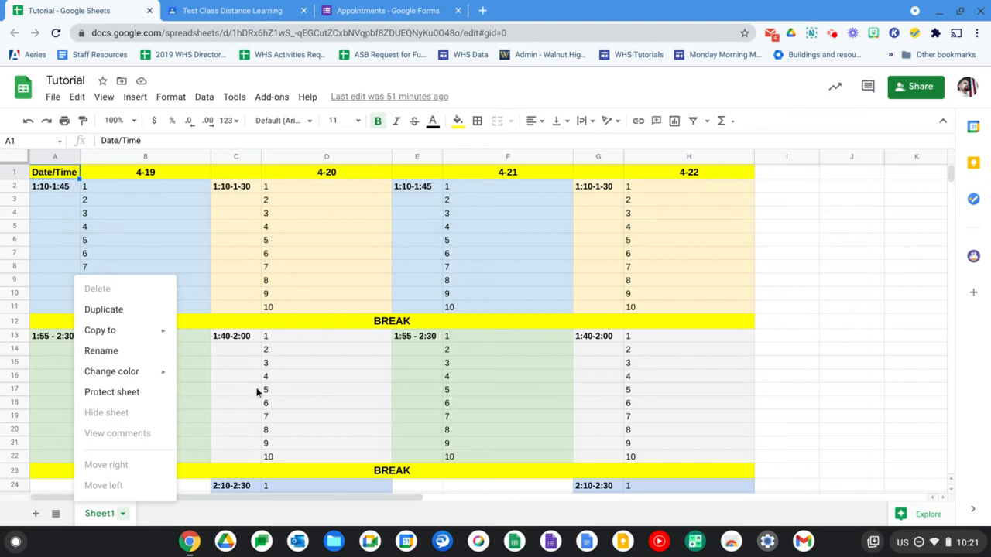
left_click(214, 418)
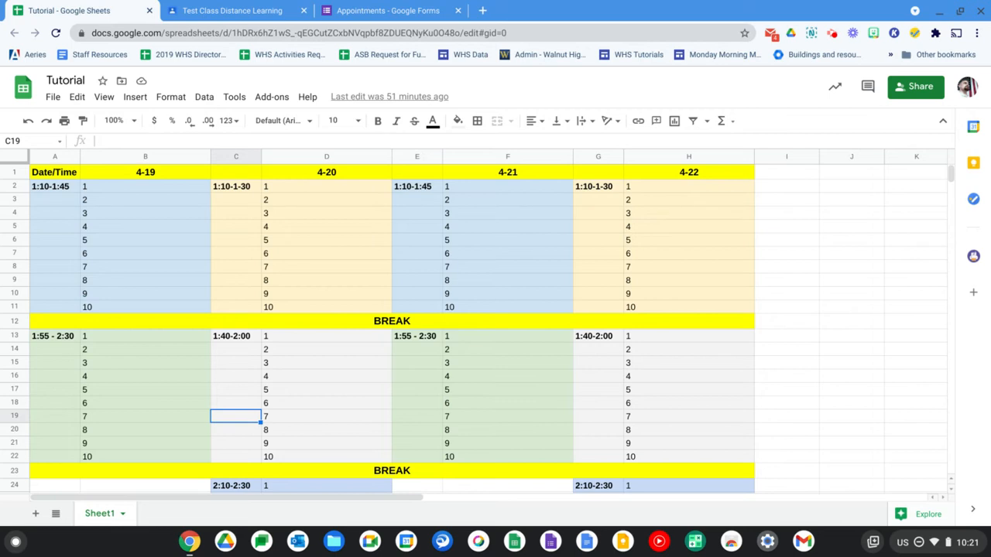
Switch to the Appointments form and examine its questions, including the answer types offered for Tuesday 4-20, keeping Dropdown
left_click(369, 8)
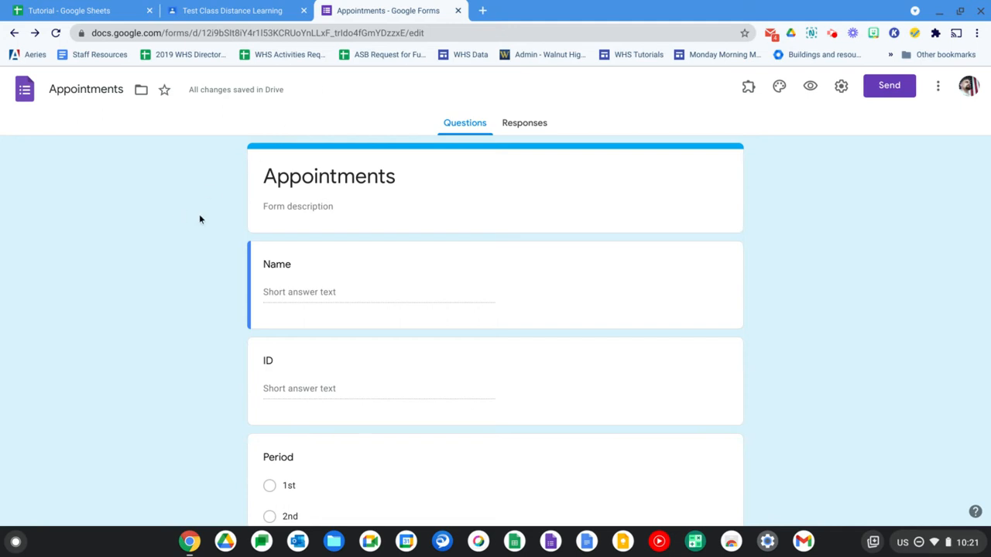
scroll(234, 286, "down", 4)
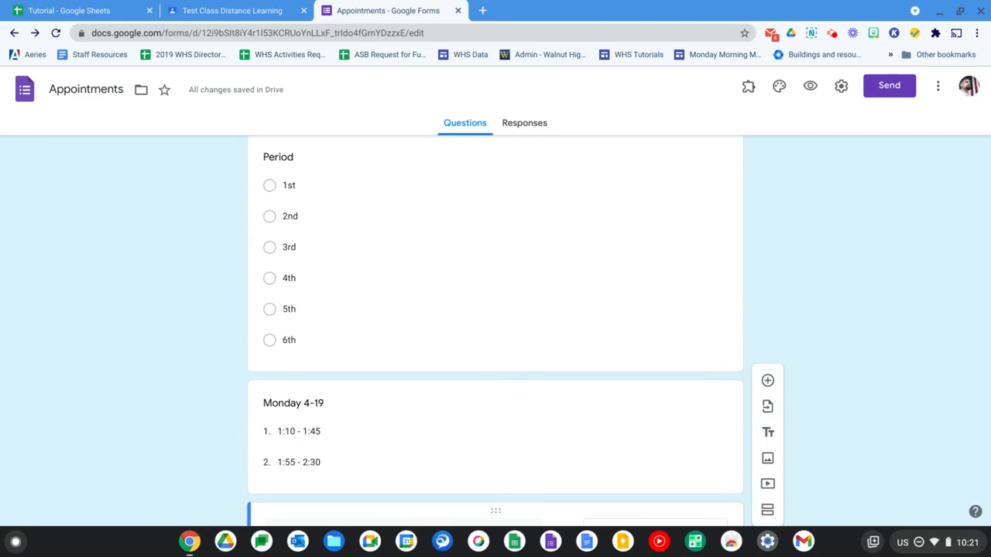
scroll(495, 333, "down", 3)
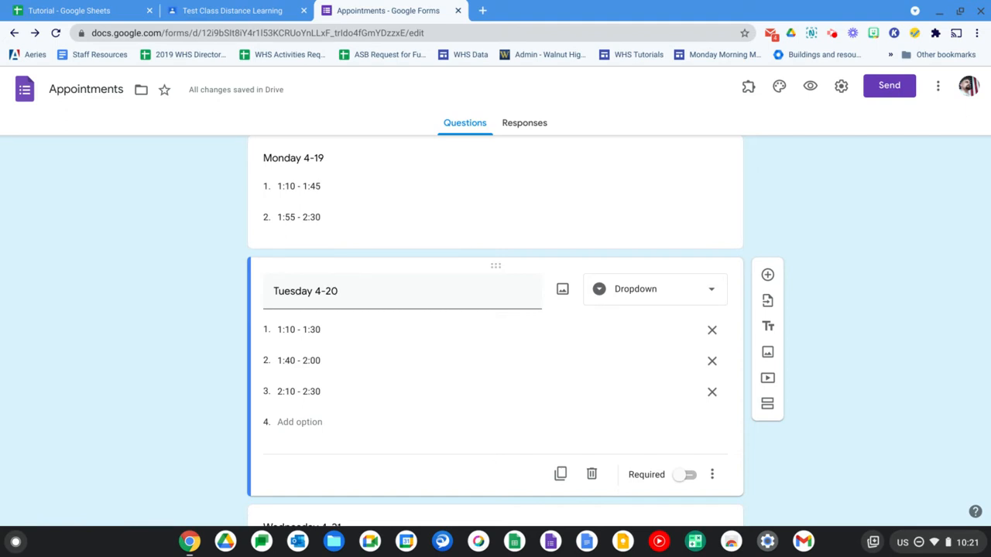
left_click(708, 294)
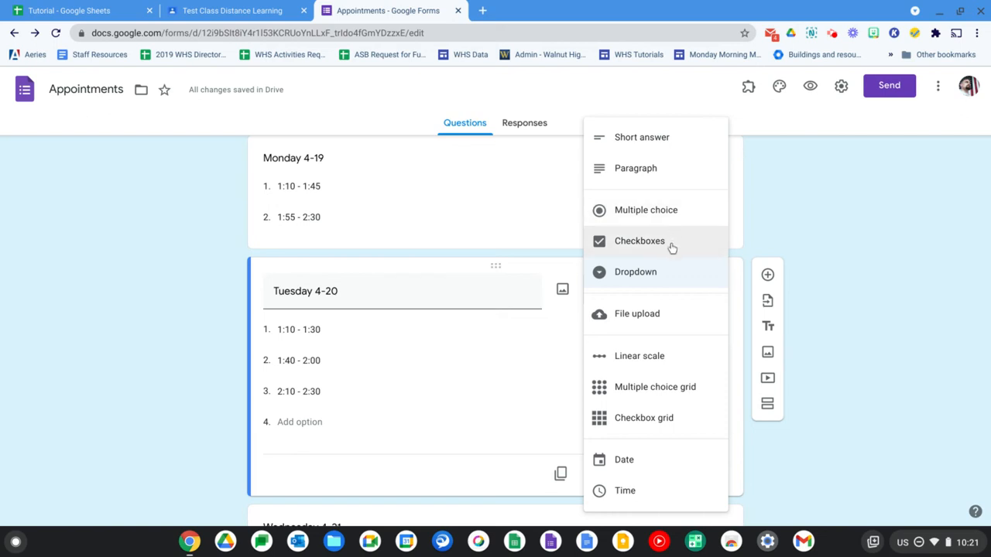
left_click(664, 282)
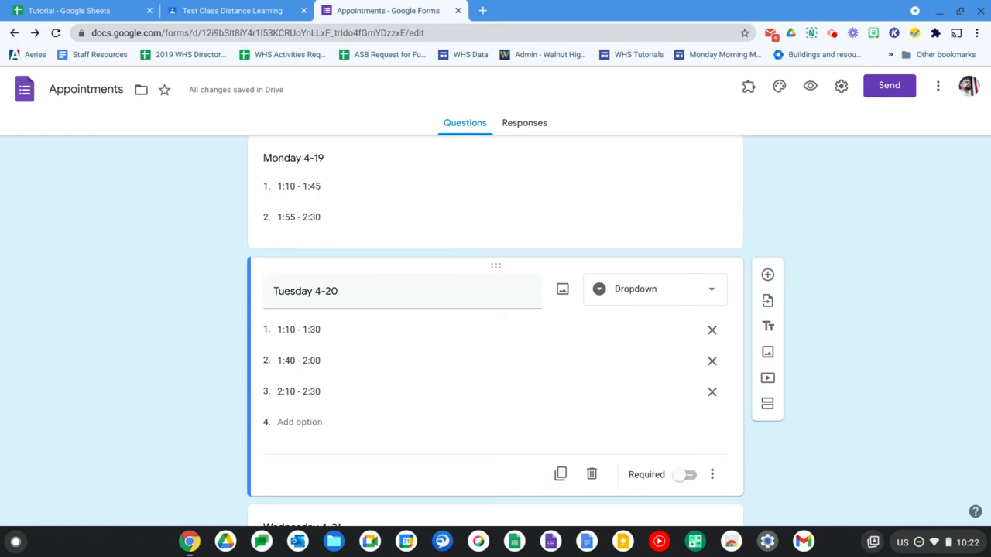
Open the spreadsheet linked to the Appointments form's responses and view its columns
left_click(525, 125)
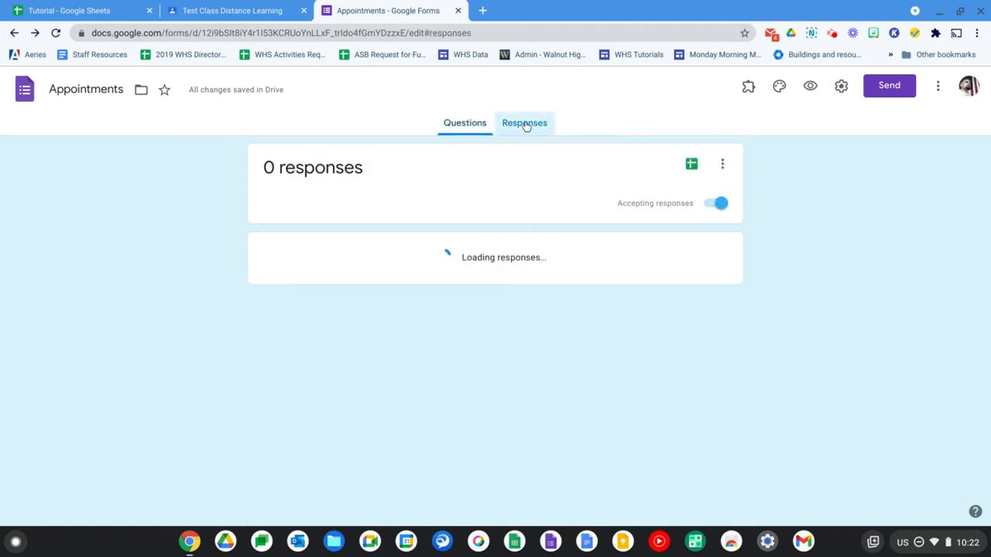
left_click(692, 167)
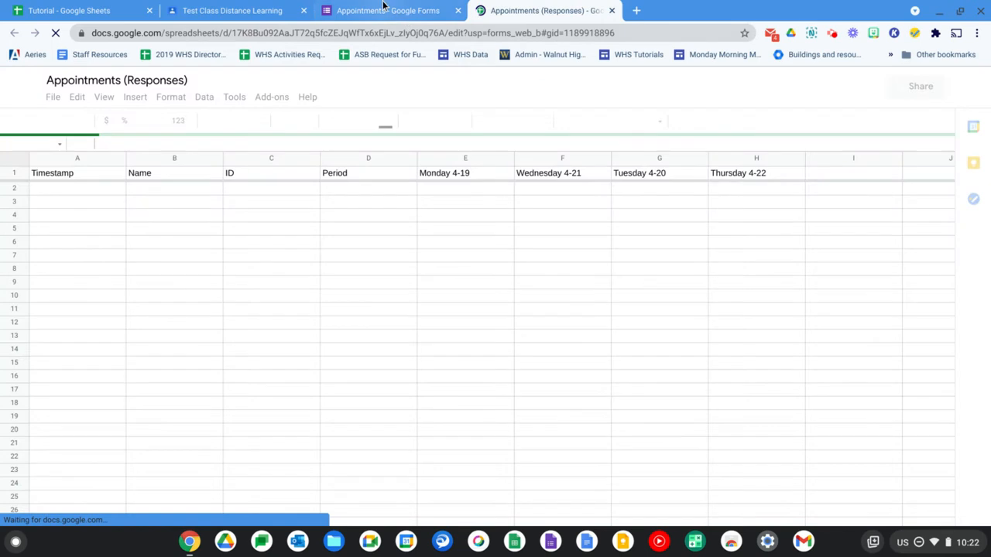
left_click(384, 8)
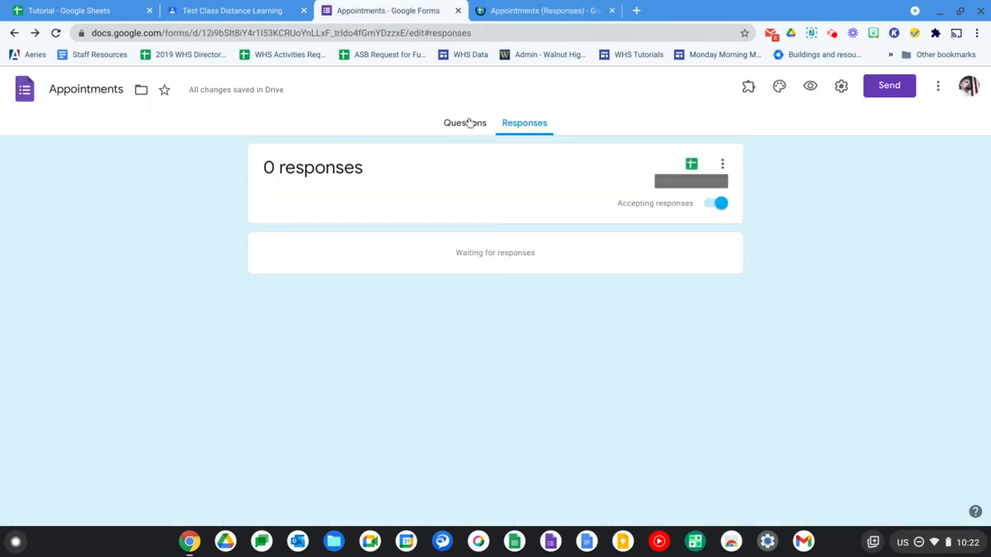
left_click(469, 126)
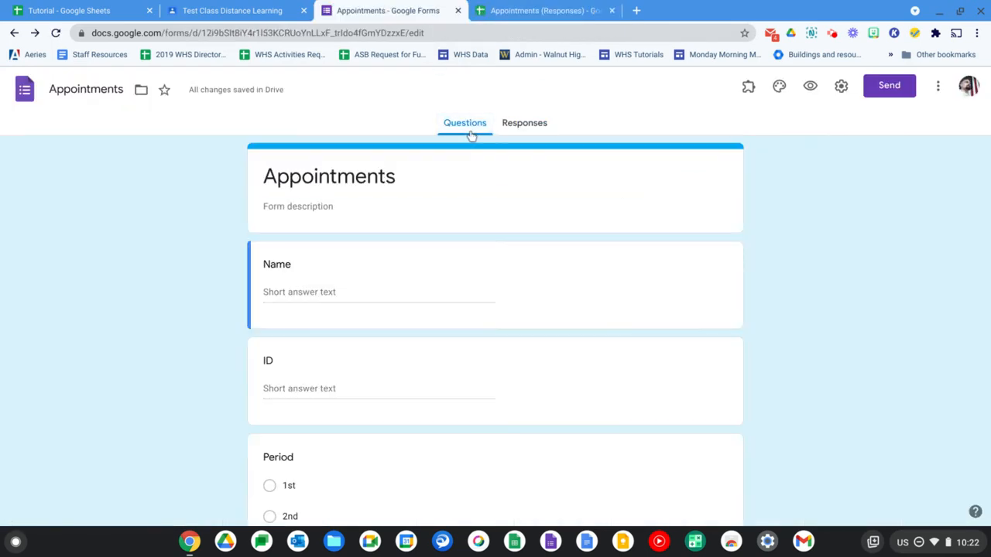
left_click(517, 132)
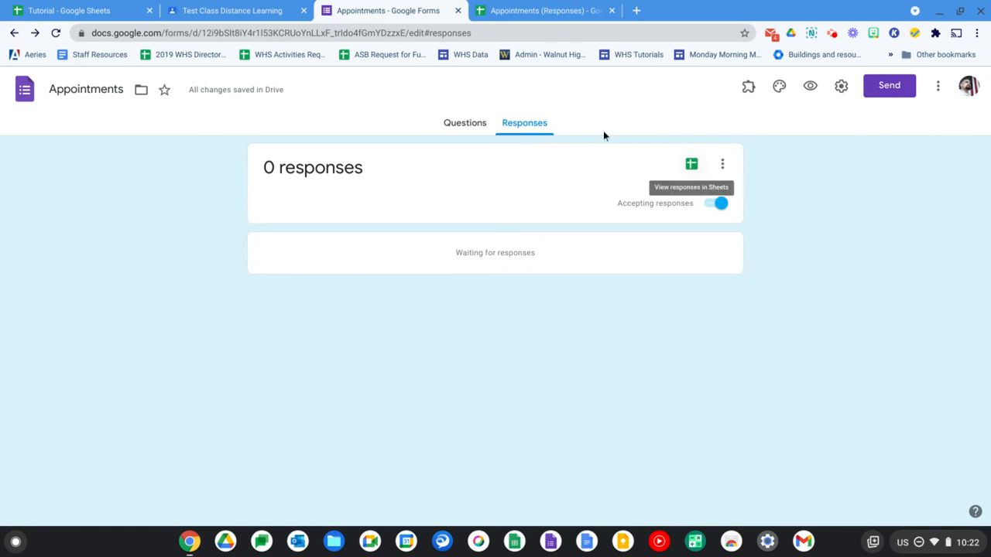
left_click(560, 15)
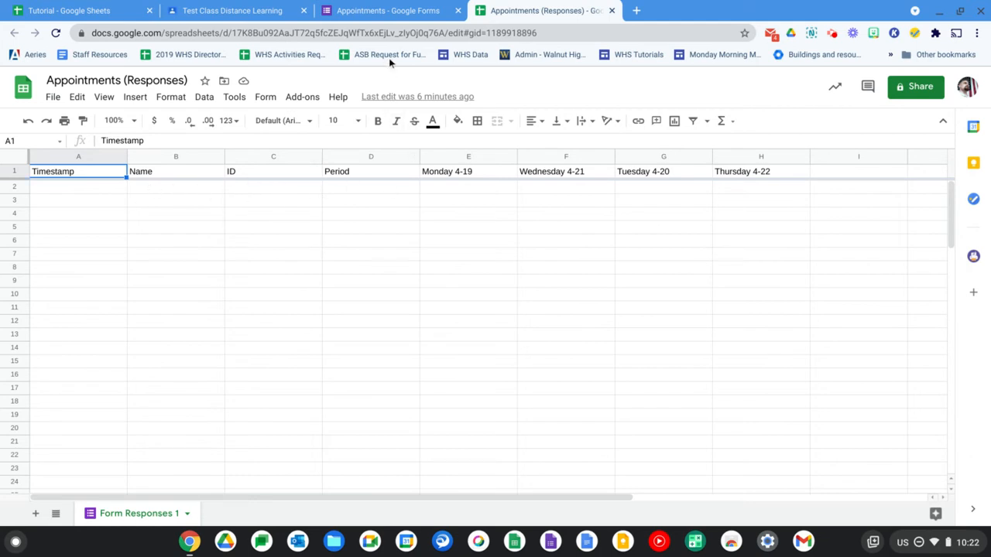
Return to the Appointments form's questions and review the time slots listed for each day
left_click(383, 10)
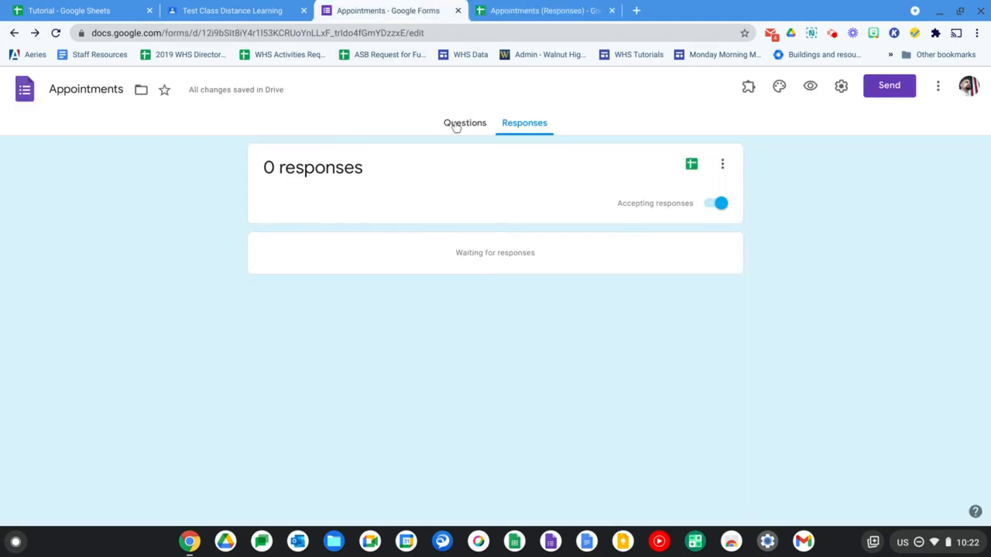
left_click(455, 124)
scroll(444, 348, "down", 6)
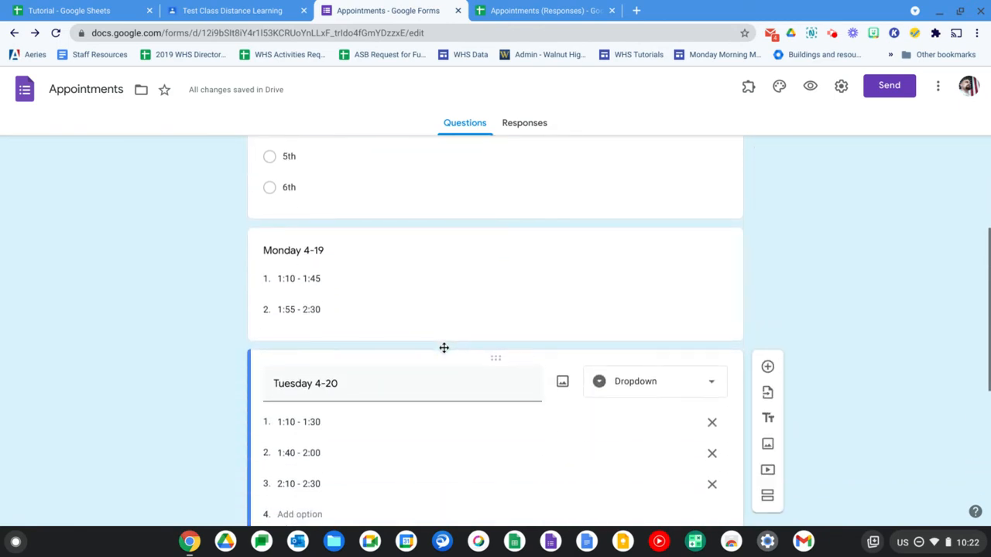
scroll(444, 348, "down", 4)
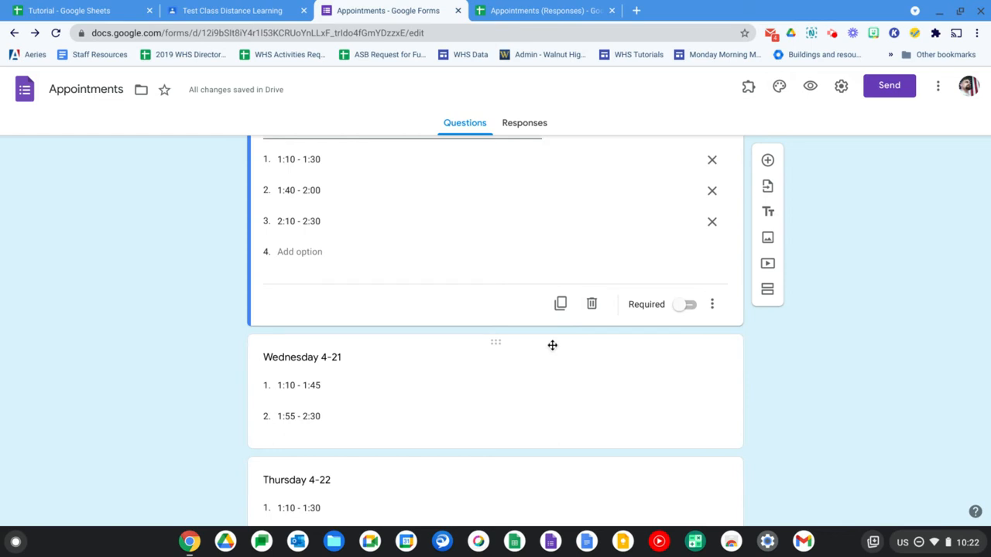
scroll(590, 243, "up", 10)
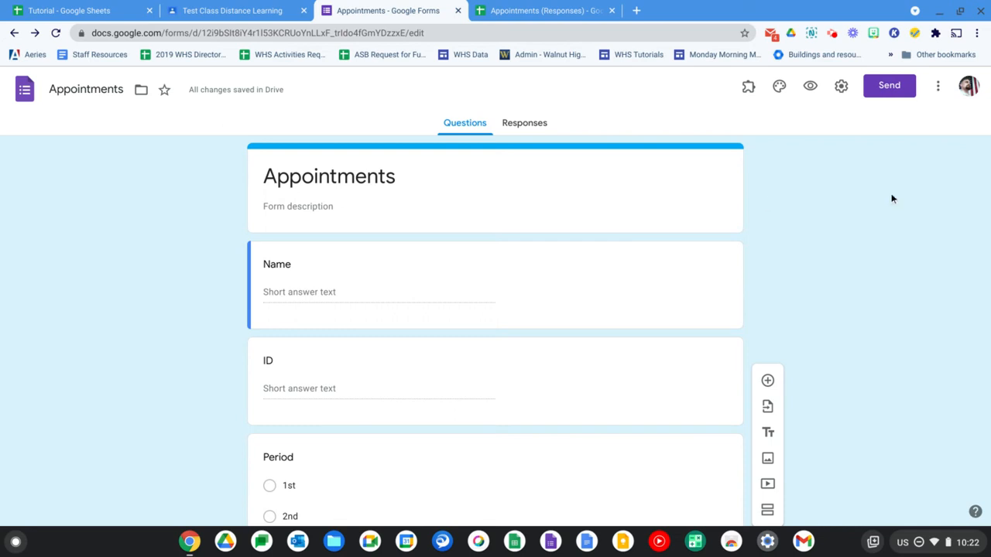
Search the Google Workspace Marketplace for the Choice Eliminator 2 add-on, view its details page, and return to the form
left_click(938, 89)
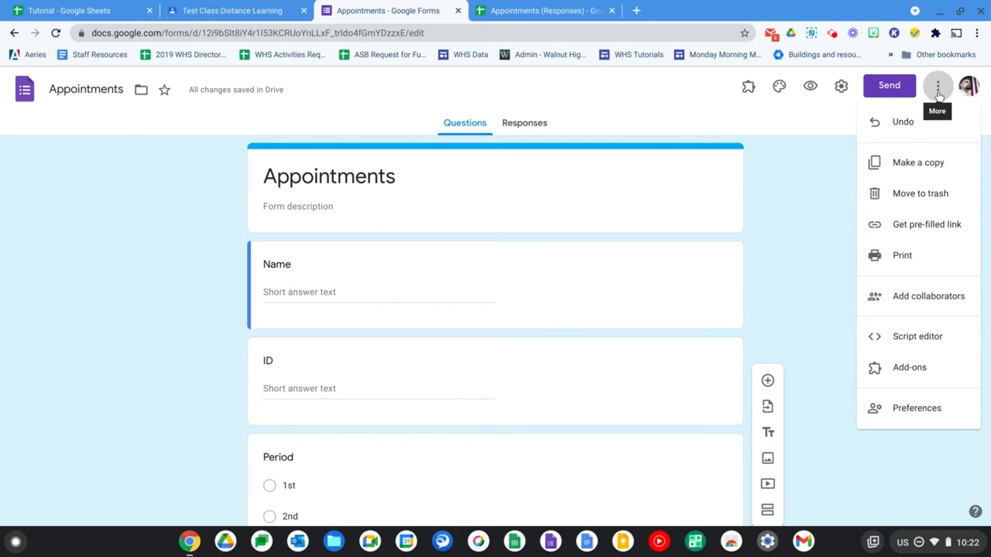
left_click(937, 366)
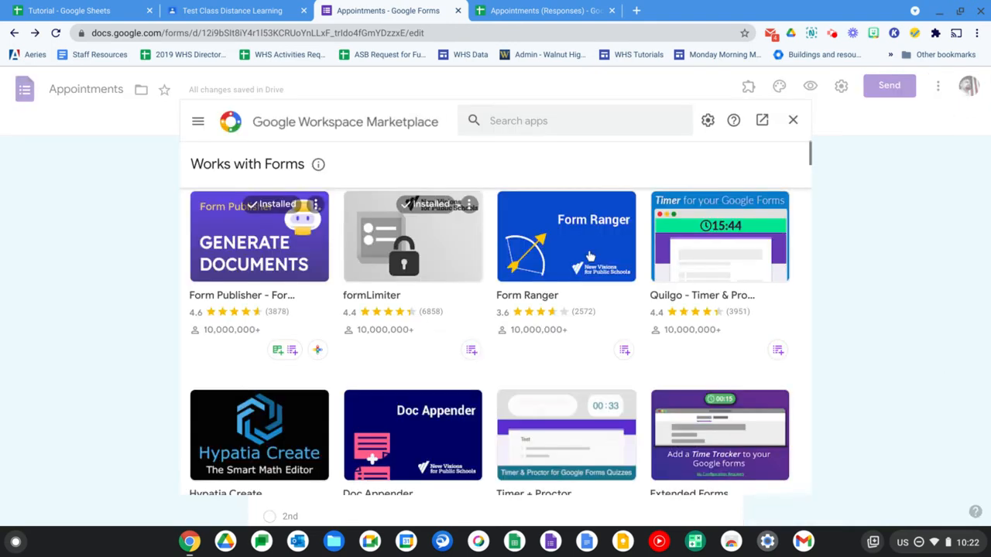
left_click(511, 122)
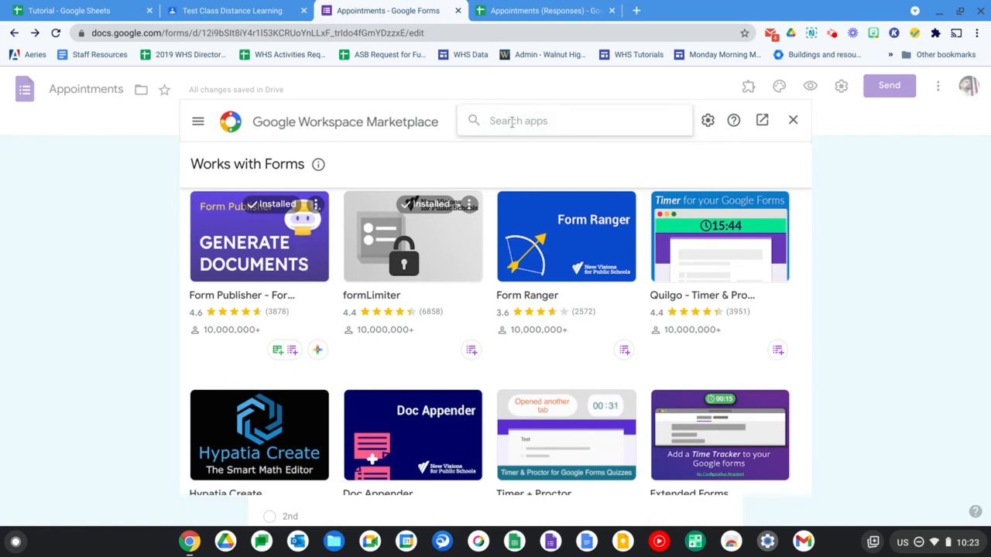
type("choice")
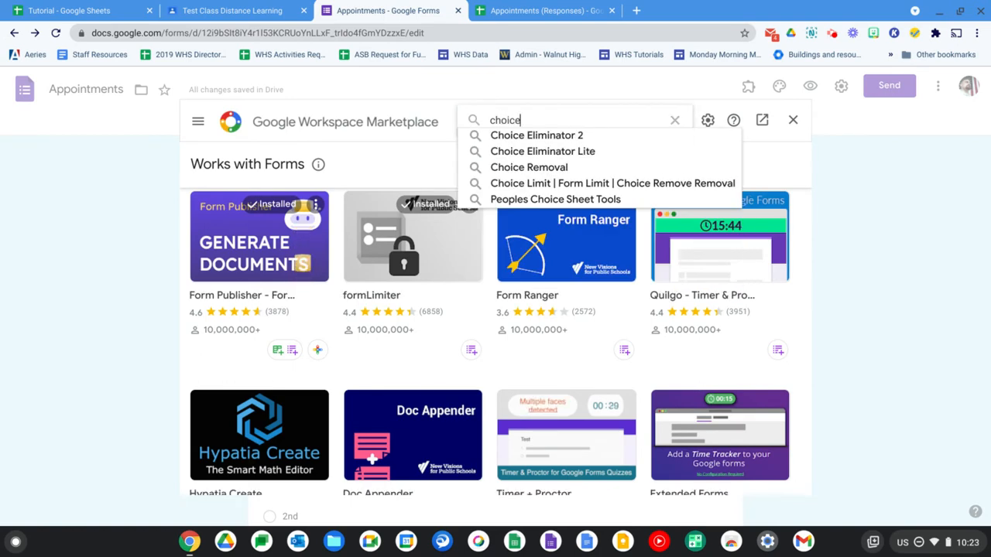
left_click(517, 137)
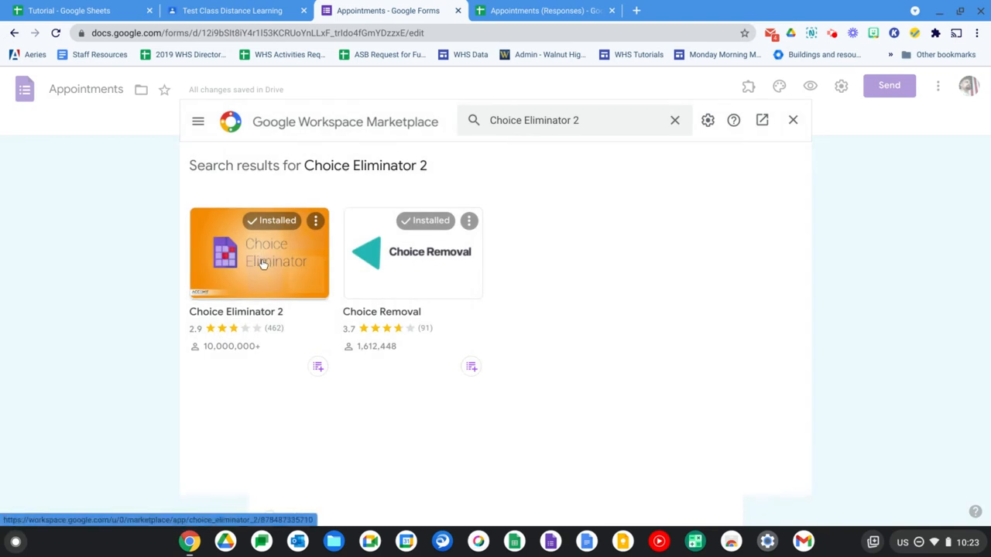
left_click(263, 264)
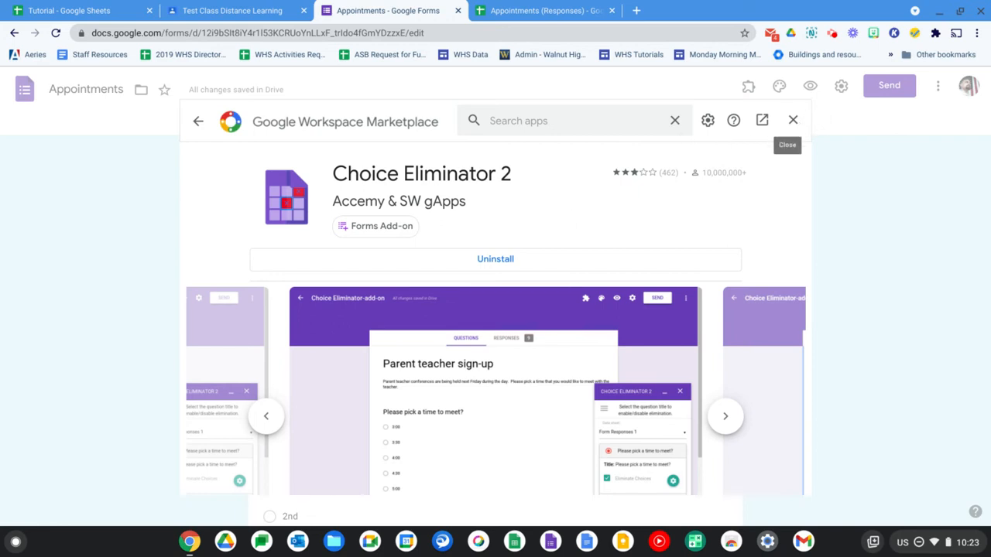
left_click(792, 120)
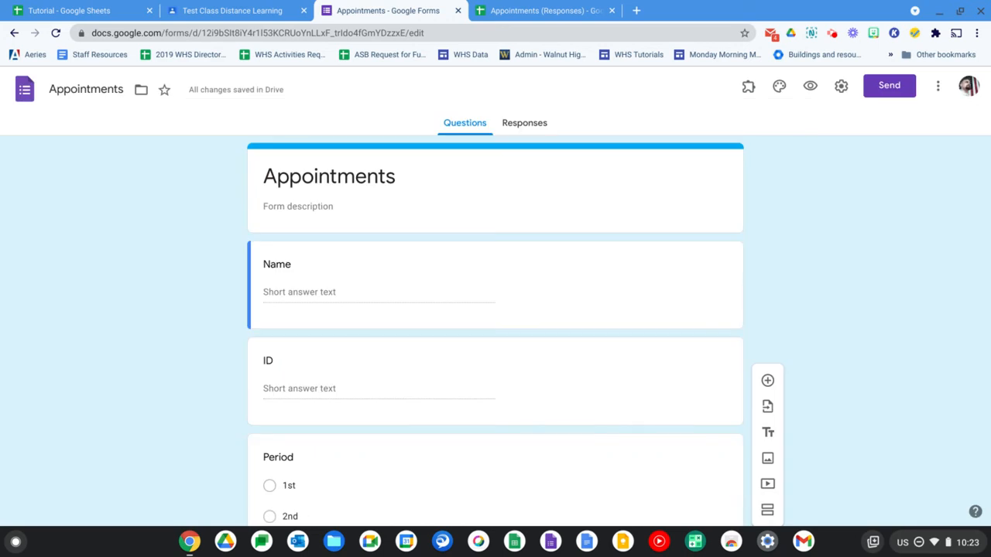
Reload the Appointments form, open the Choice Eliminator 2 configuration, and dismiss the author's note
left_click(749, 92)
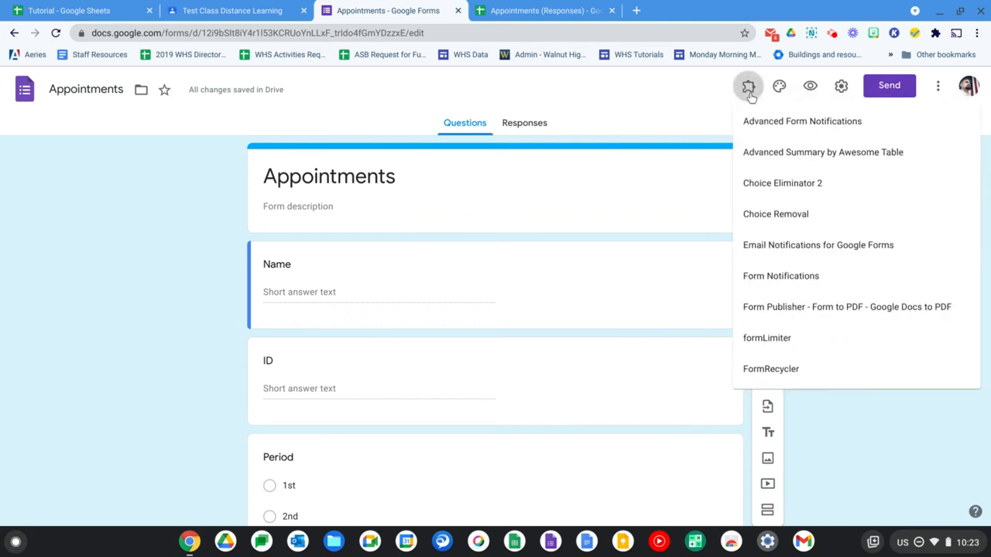
left_click(839, 192)
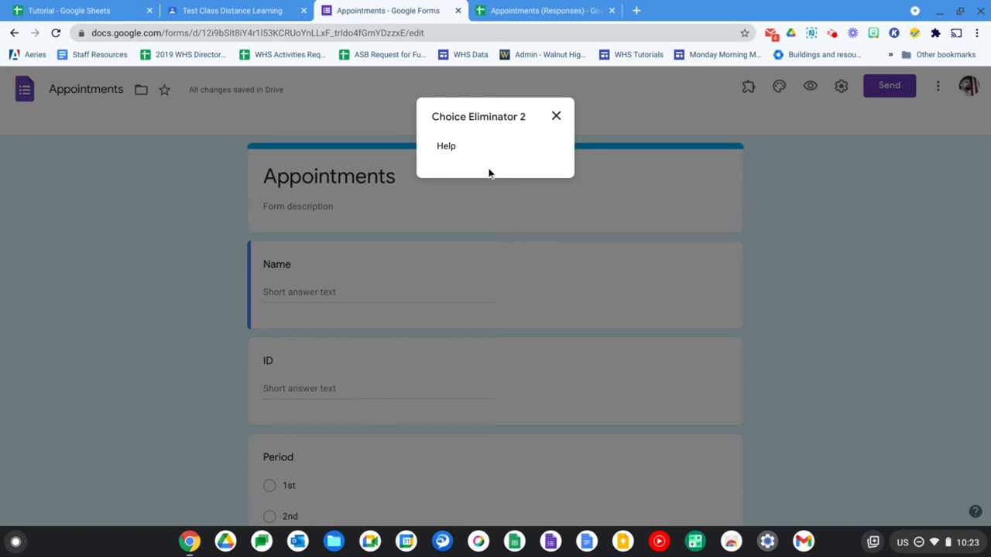
key("ctrl+r")
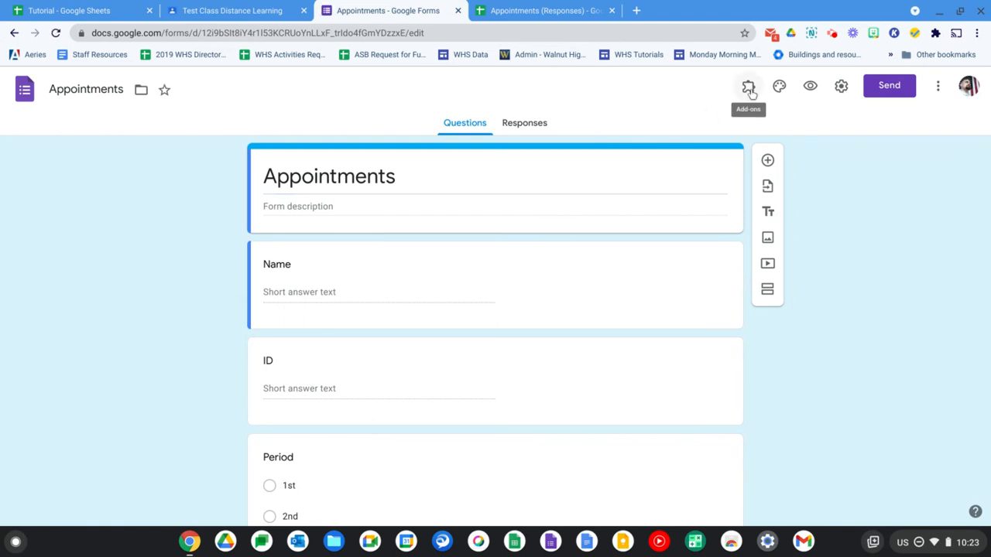
left_click(749, 89)
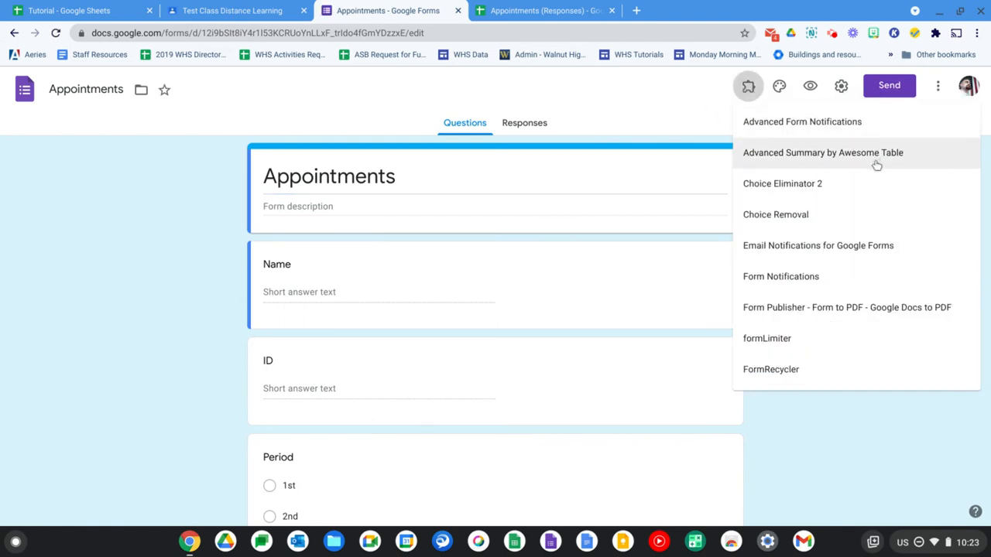
left_click(867, 188)
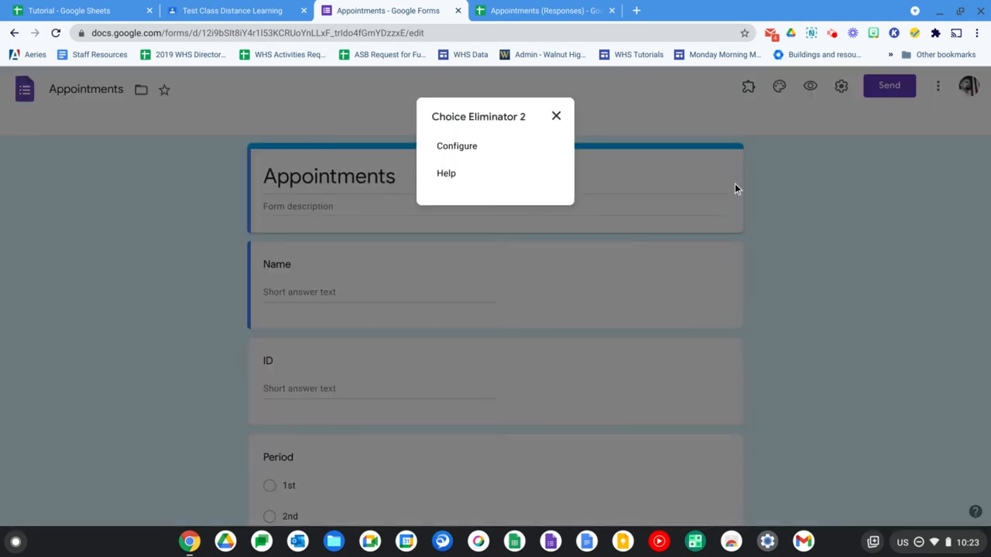
left_click(460, 146)
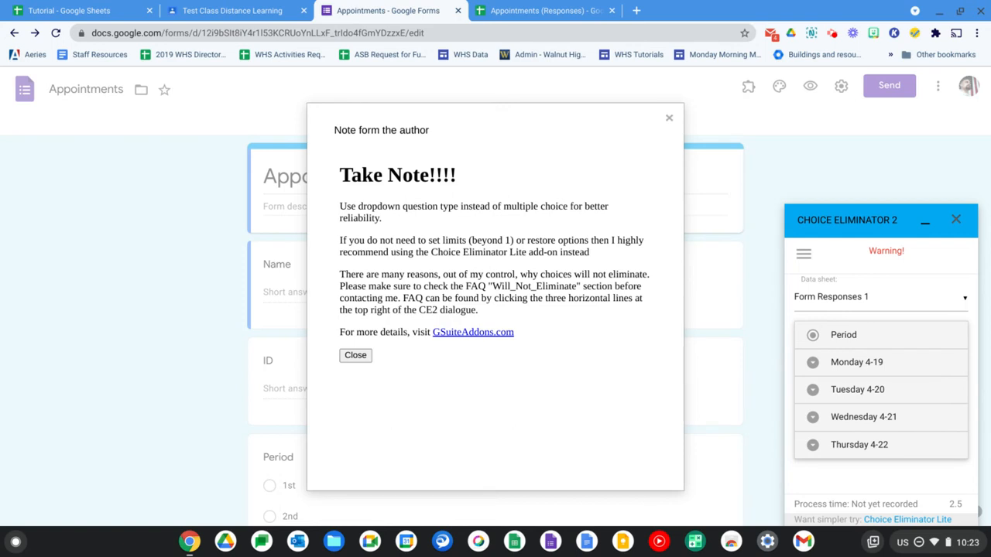
left_click(669, 120)
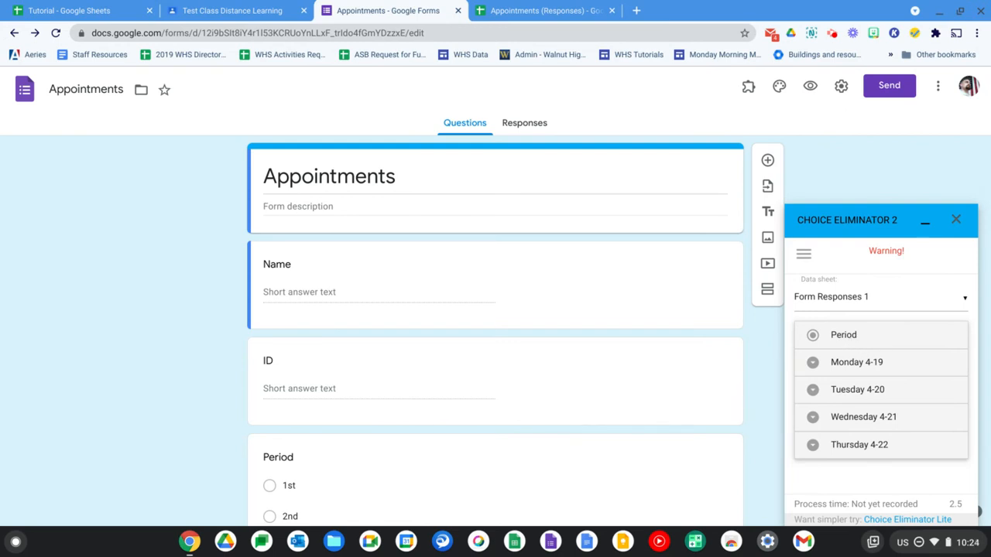
Enable Eliminate Choices for Monday 4-19 and set the limit to 10 for both the 1:10 - 1:45 and 1:55 - 2:30 slots
left_click(840, 364)
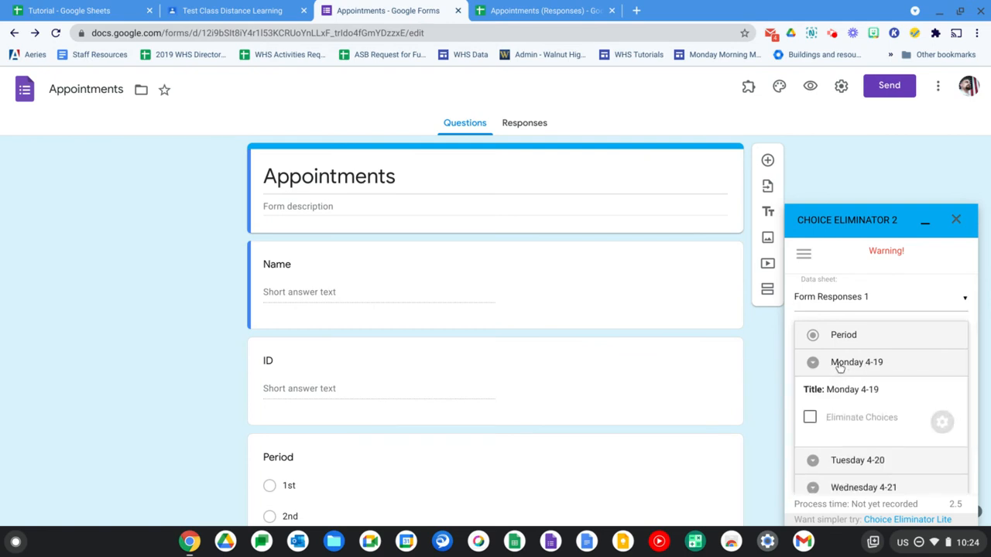
left_click(810, 419)
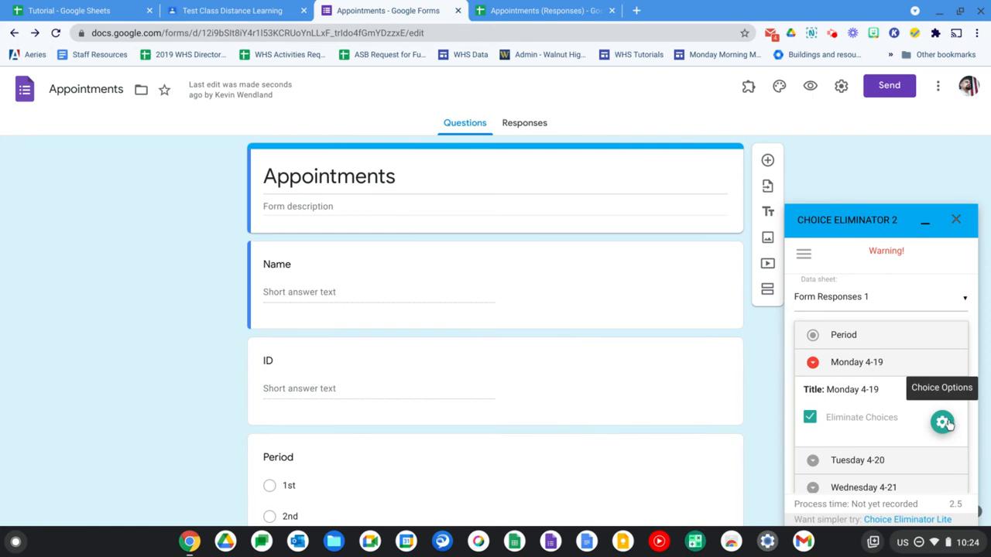
left_click(943, 423)
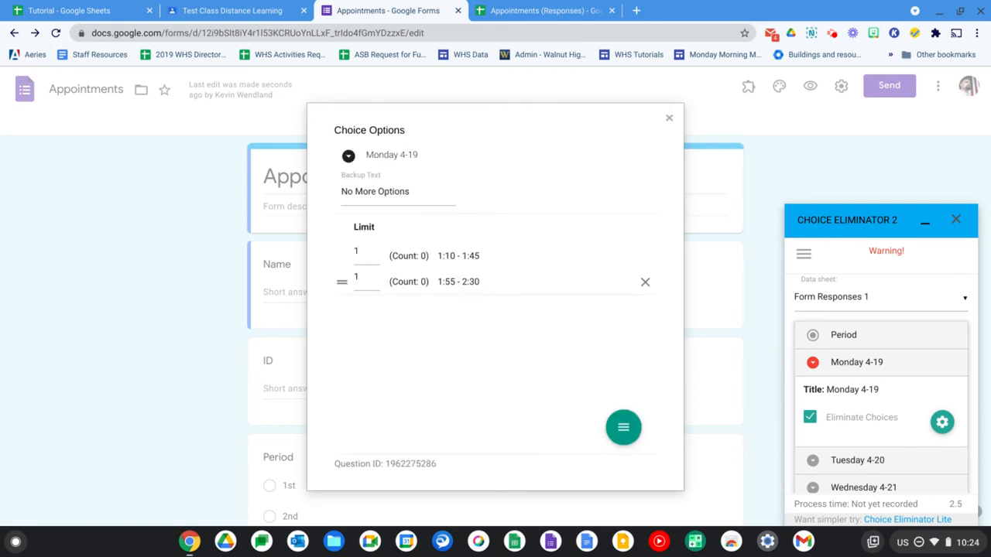
left_click(368, 256)
type("0")
key("Tab")
type("10")
left_click(388, 335)
mouse_move(623, 431)
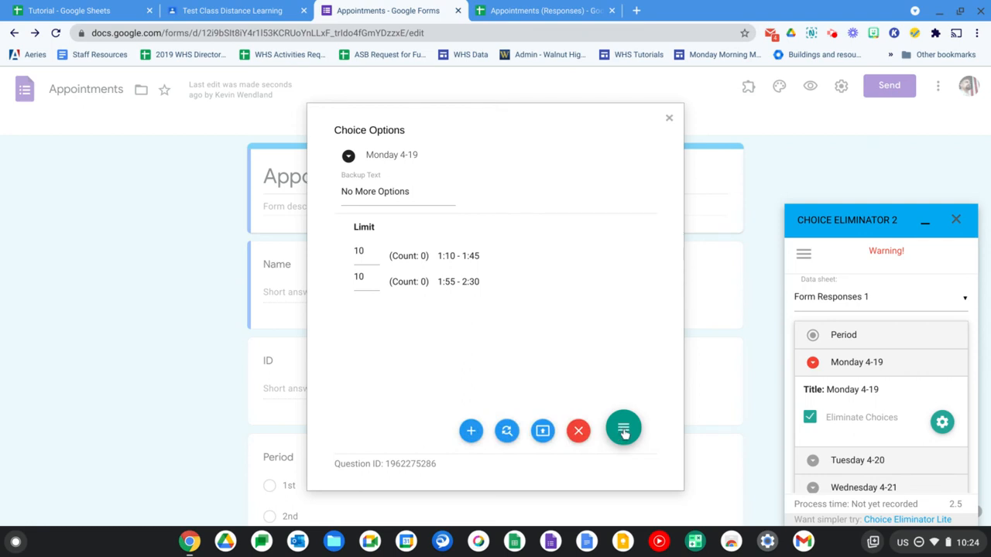
left_click(578, 433)
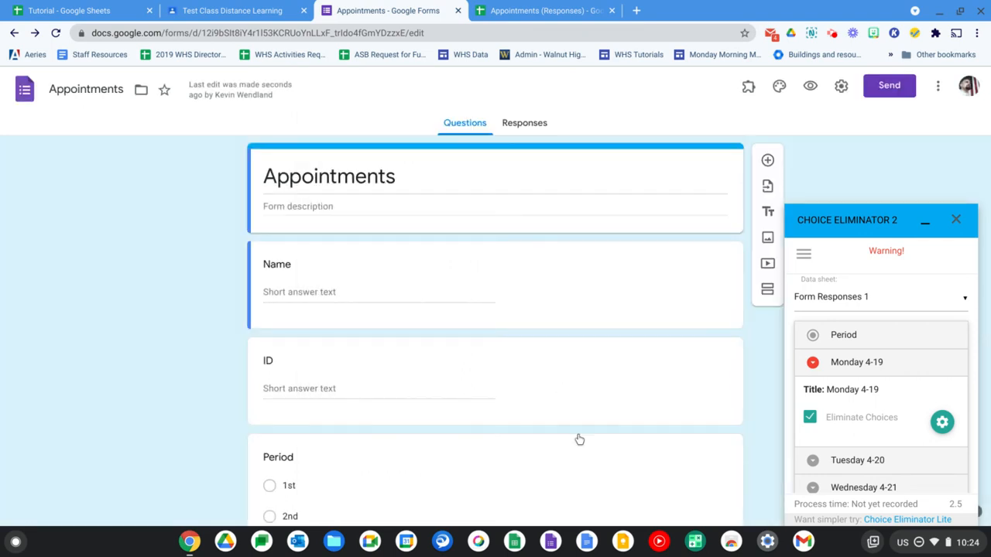
Enable Eliminate Choices for Tuesday 4-20 and set the limit to 10 for each of its three time slots
scroll(873, 373, "down", 2)
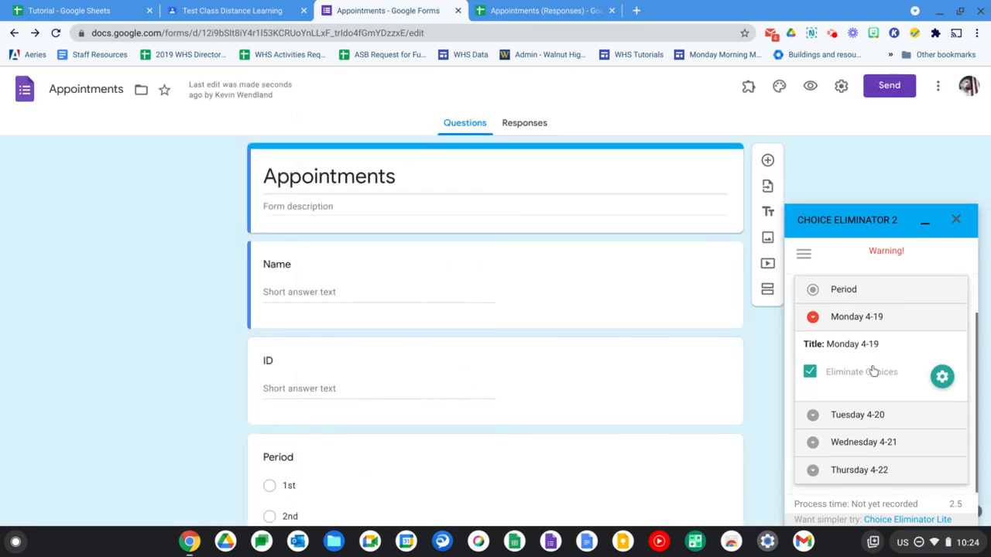
left_click(812, 415)
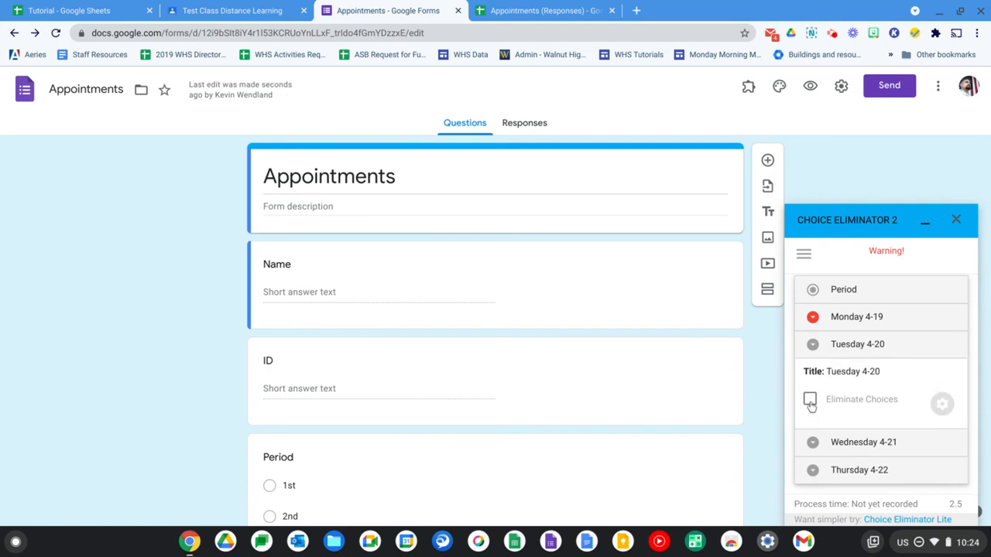
left_click(810, 400)
left_click(942, 404)
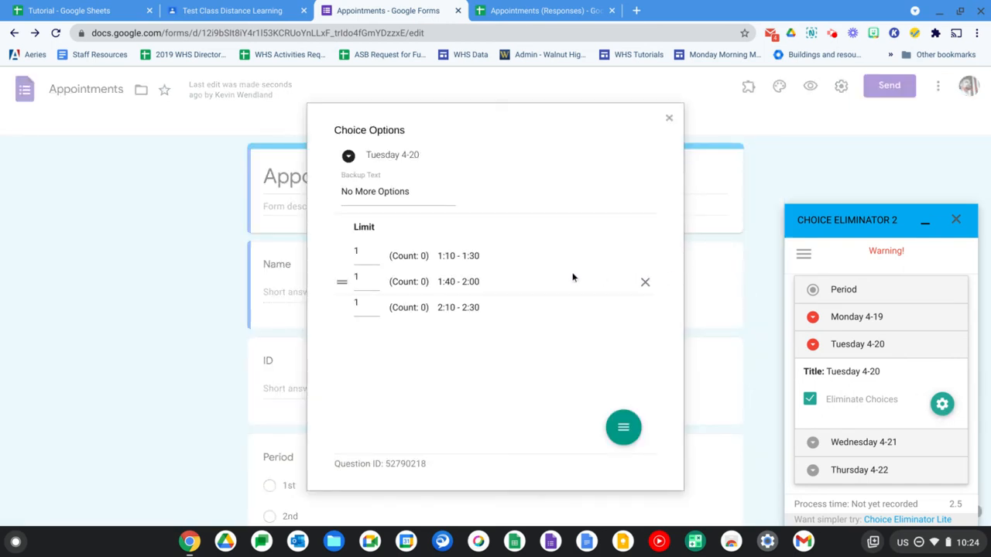
left_click(366, 250)
type("0")
key("Tab")
type("10")
key("Tab")
type("10")
left_click(393, 384)
mouse_move(631, 432)
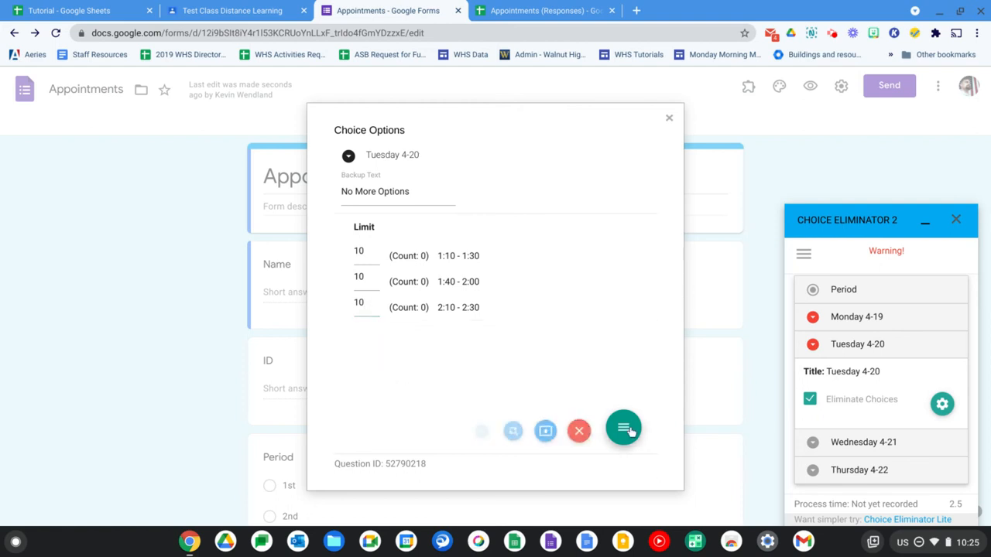
left_click(579, 432)
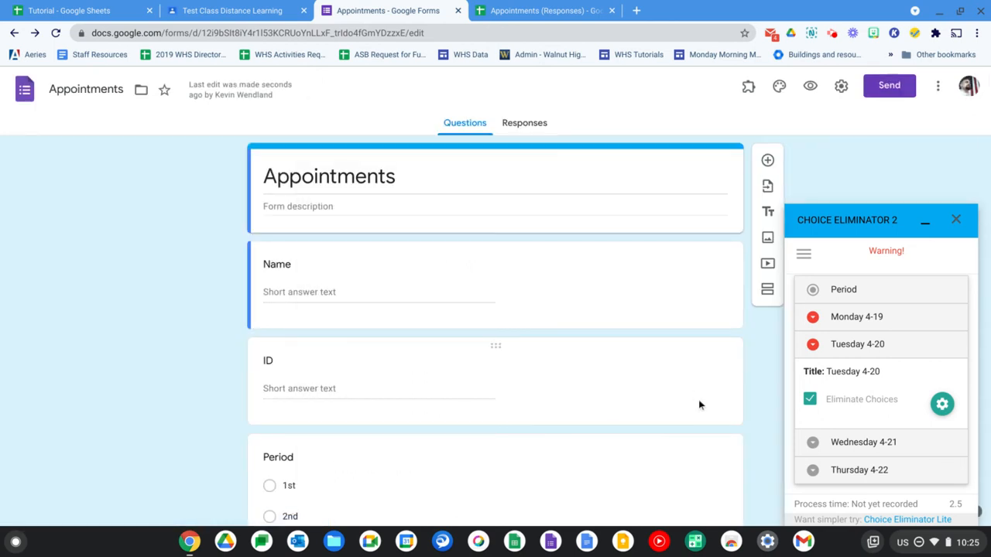
Make the Monday 4-19 and Tuesday 4-20 questions optional in the form, and close Choice Eliminator 2
scroll(699, 400, "down", 3)
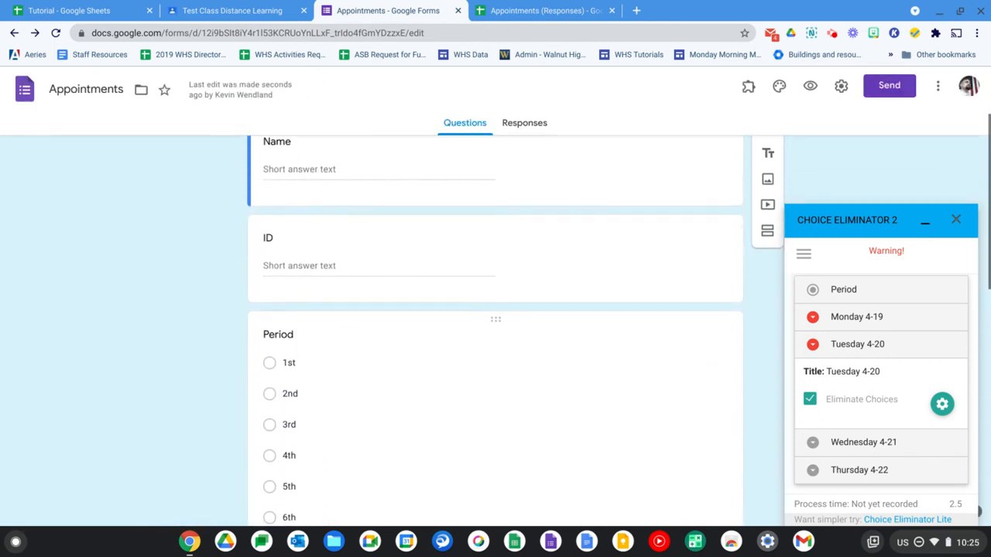
scroll(495, 333, "down", 5)
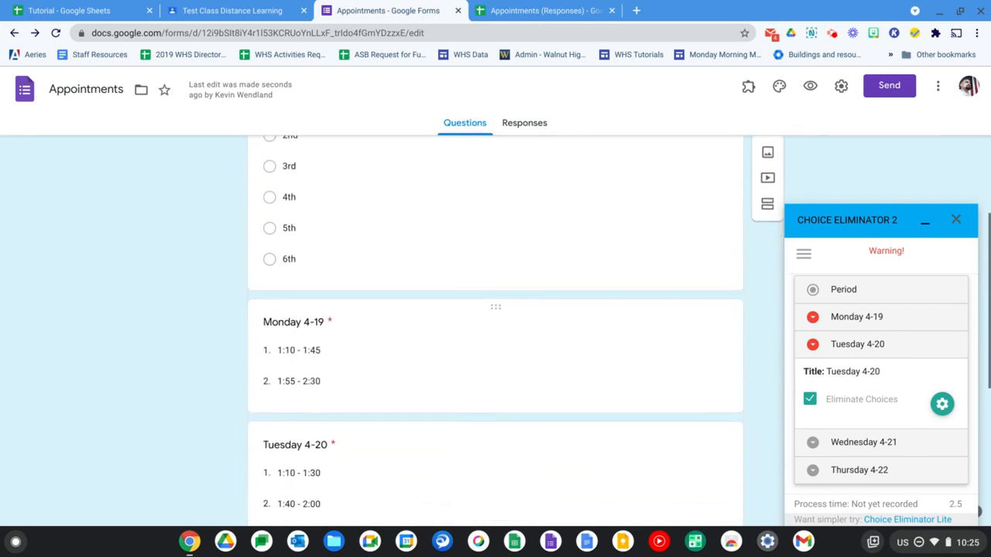
scroll(495, 333, "down", 1)
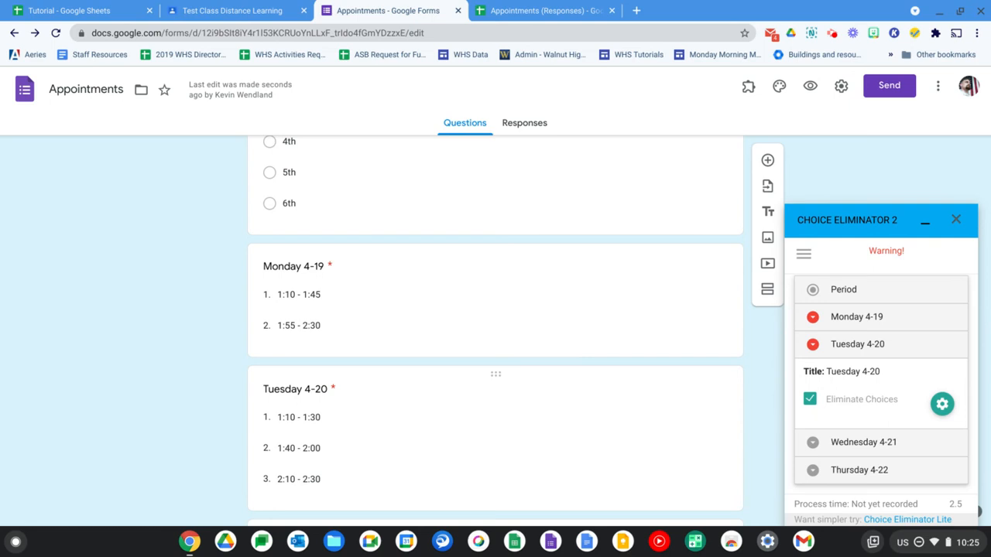
left_click(664, 356)
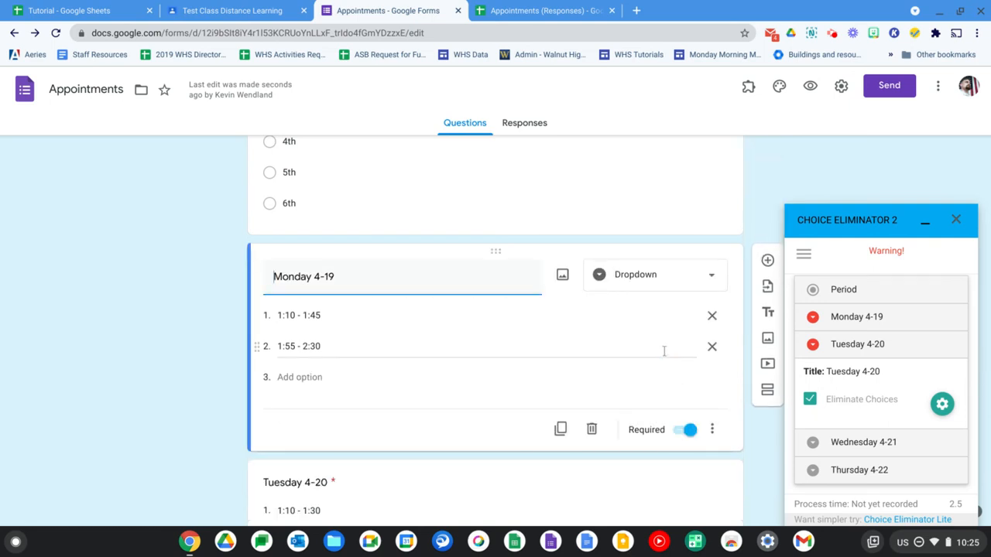
left_click(681, 437)
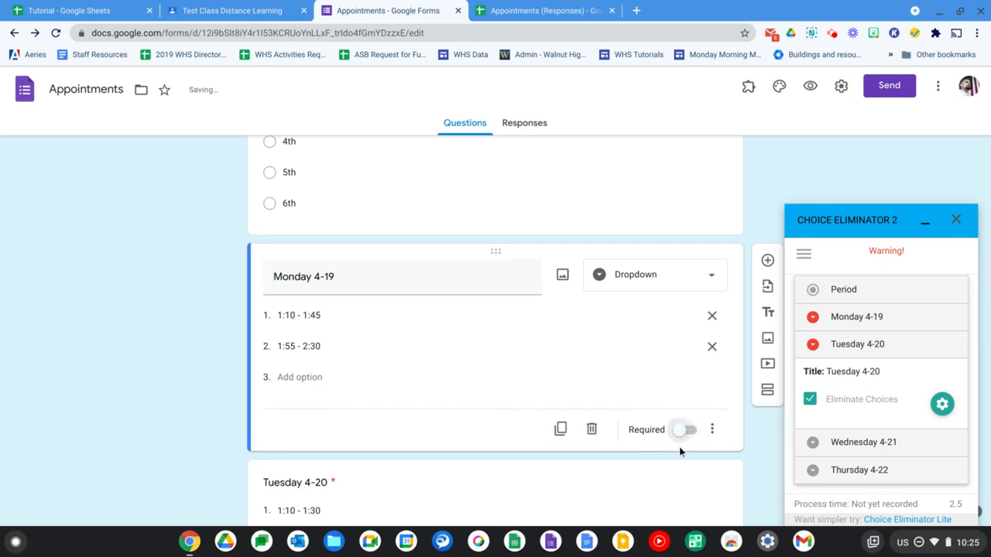
scroll(681, 465, "down", 3)
left_click(658, 375)
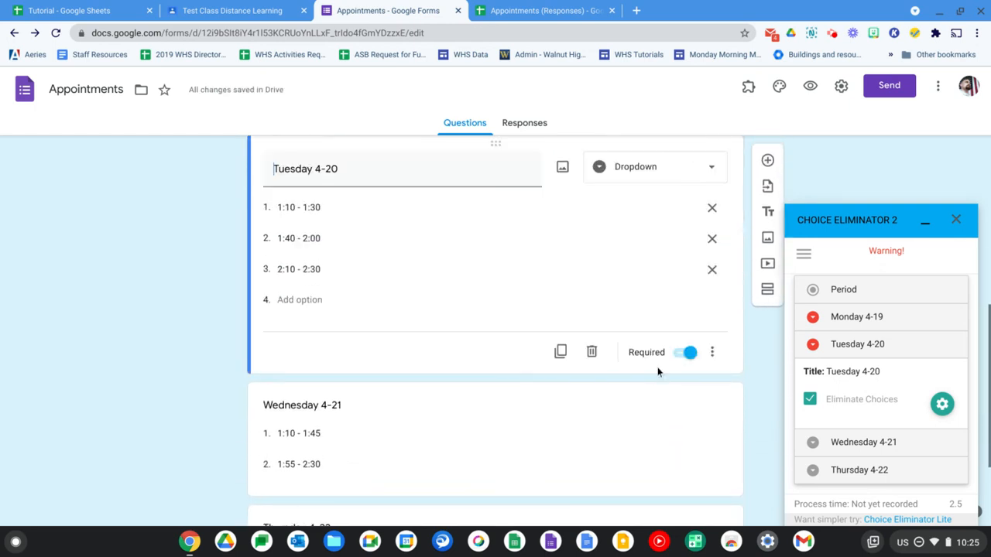
left_click(682, 353)
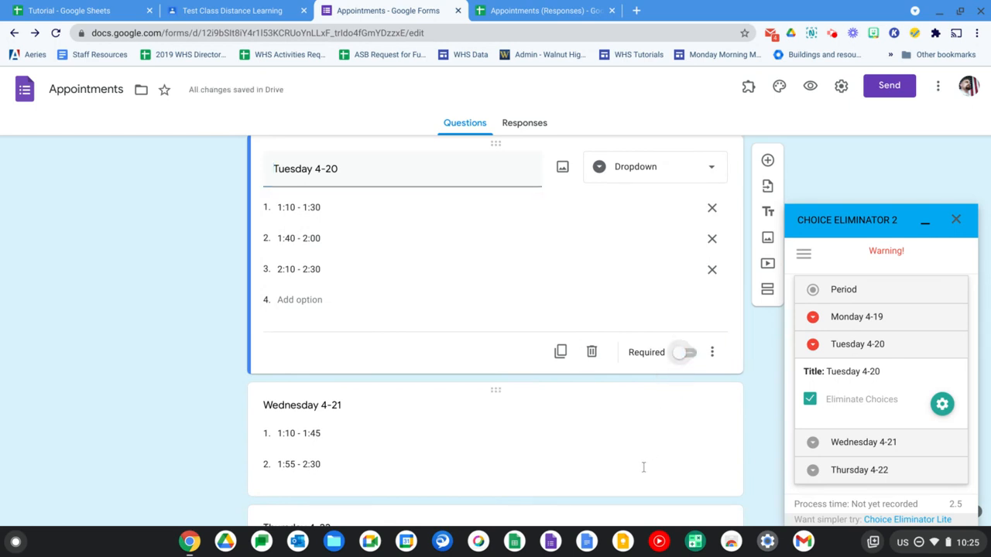
scroll(643, 467, "up", 3)
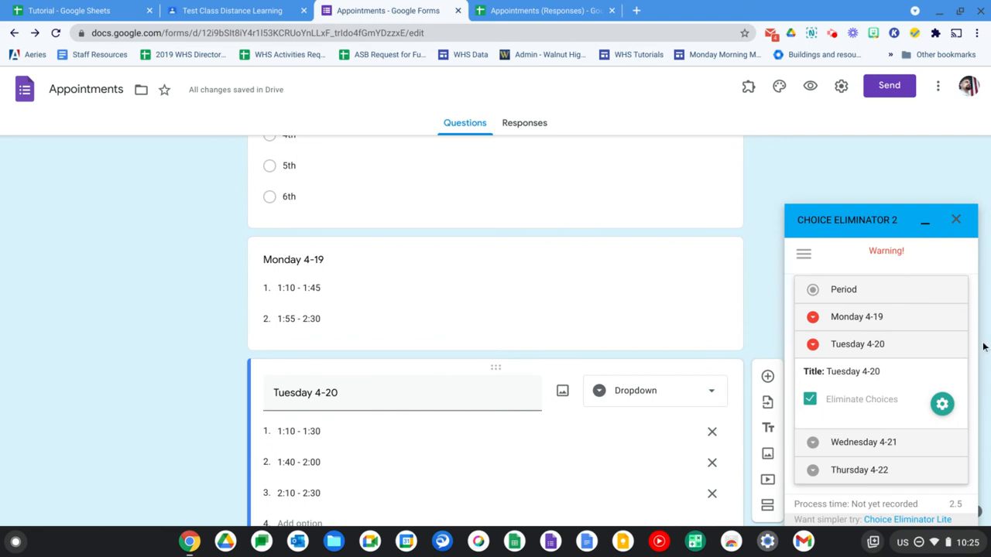
left_click(956, 219)
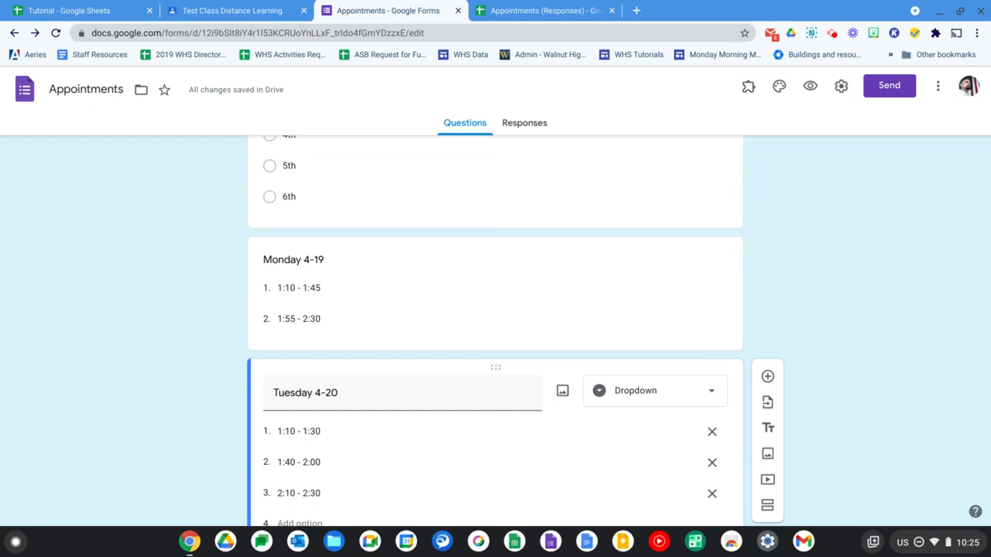
left_click(560, 14)
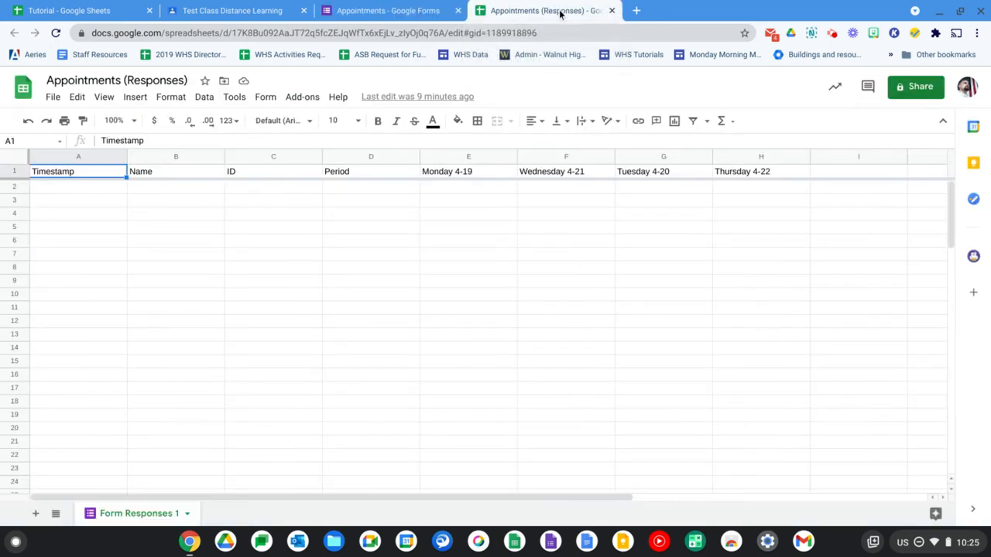
left_click(55, 515)
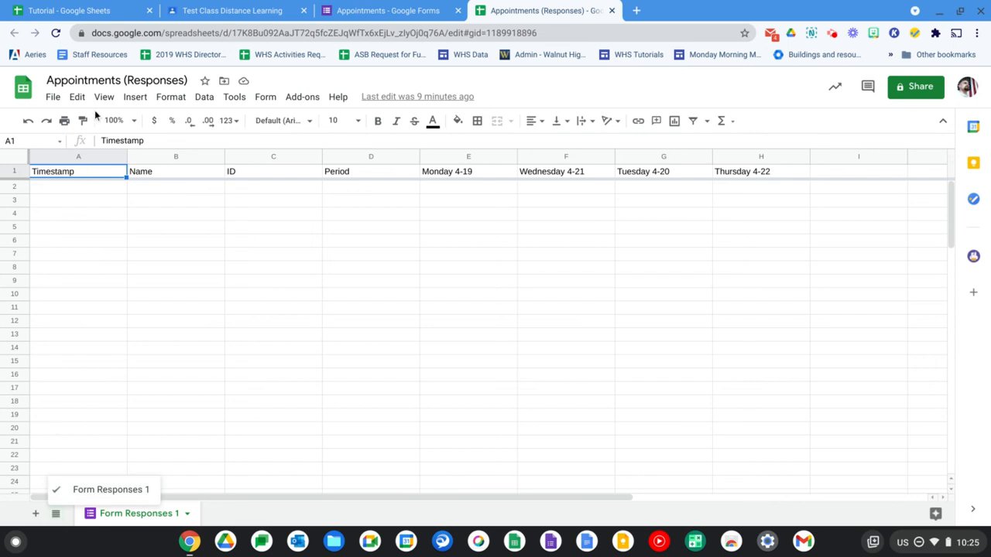
left_click(55, 33)
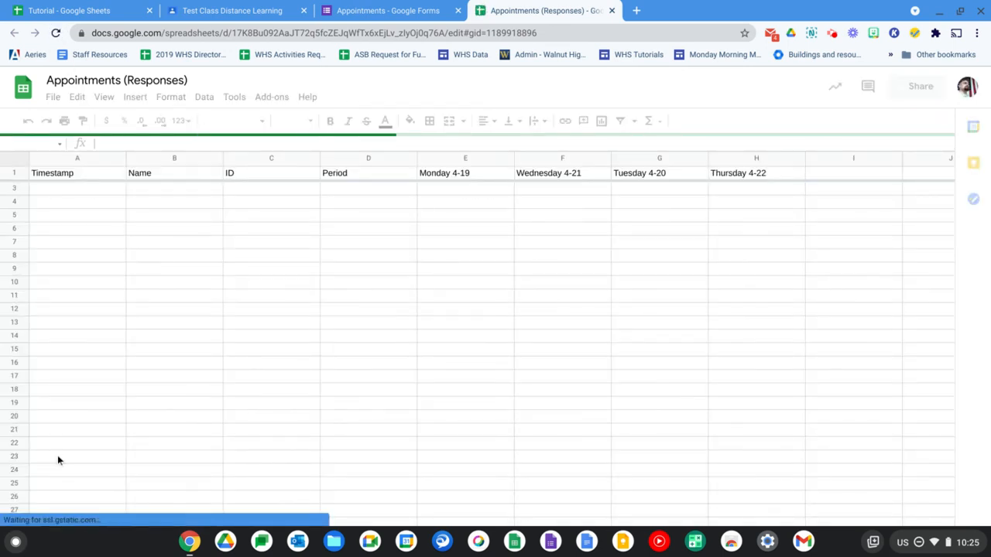
left_click(56, 513)
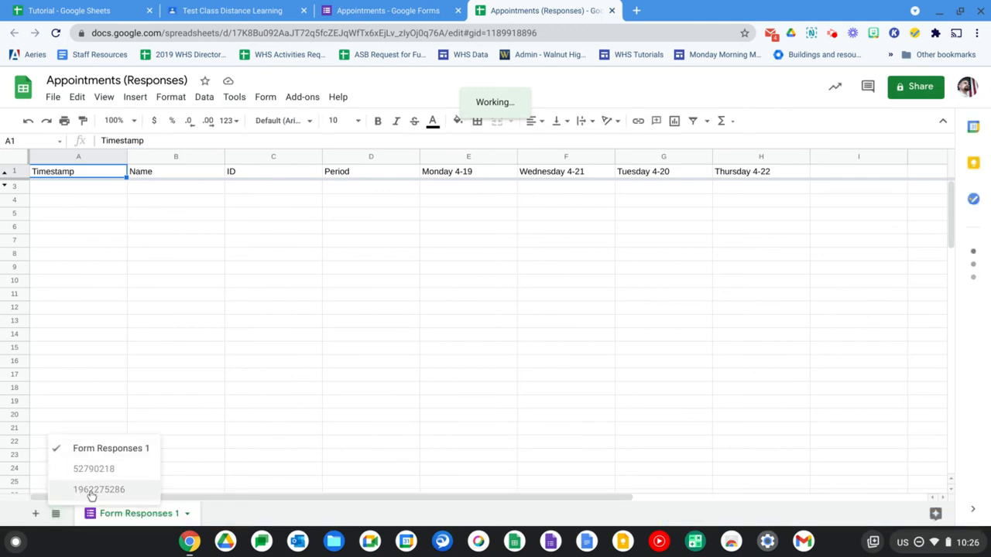
left_click(90, 490)
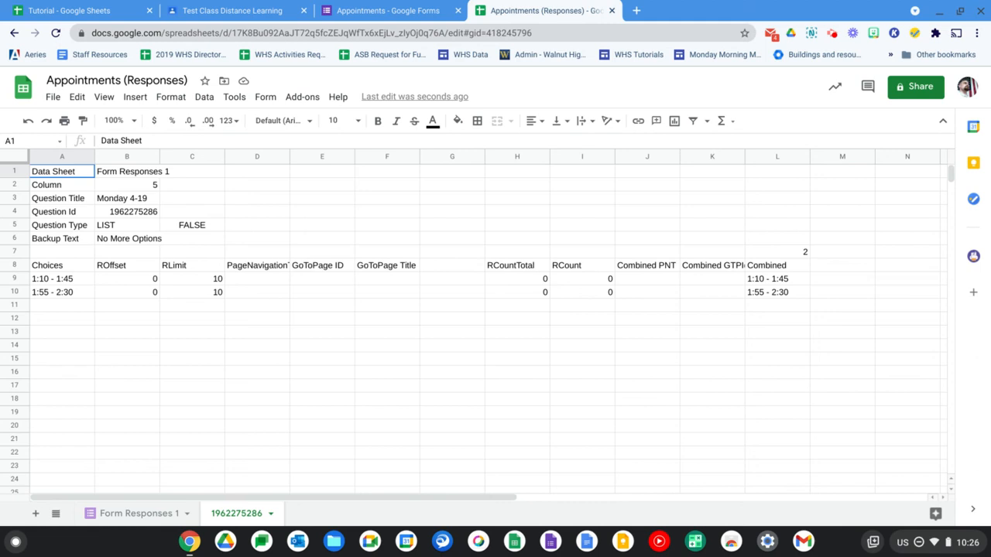
Preview the Appointments form and fill in a test student's name and ID, with 2nd as the period
left_click(360, 11)
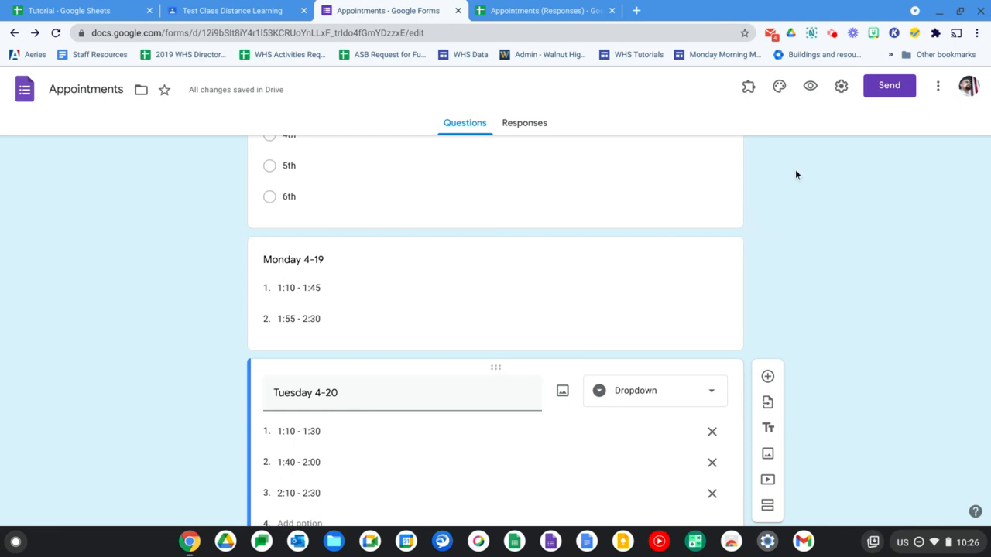
left_click(810, 86)
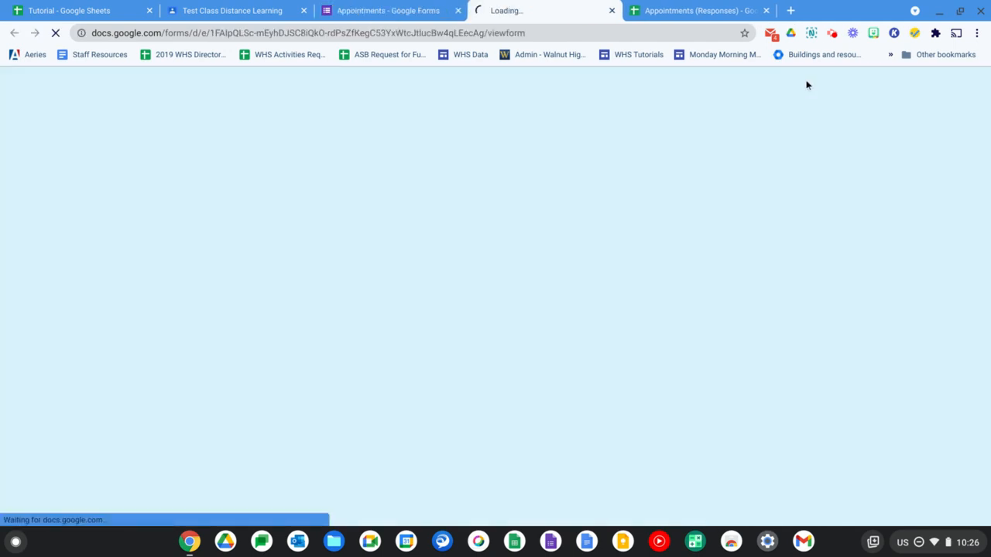
left_click(403, 206)
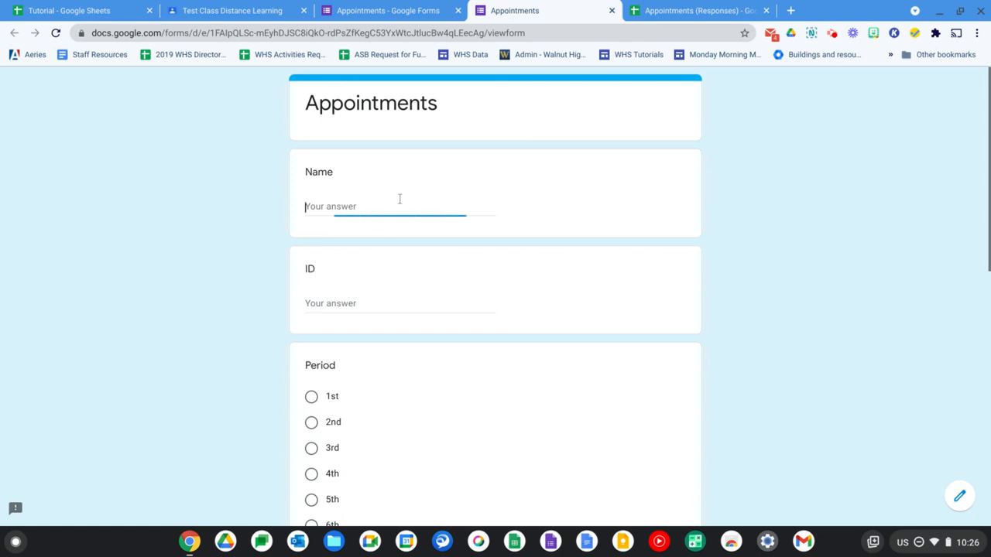
type("Kevin")
key("Tab")
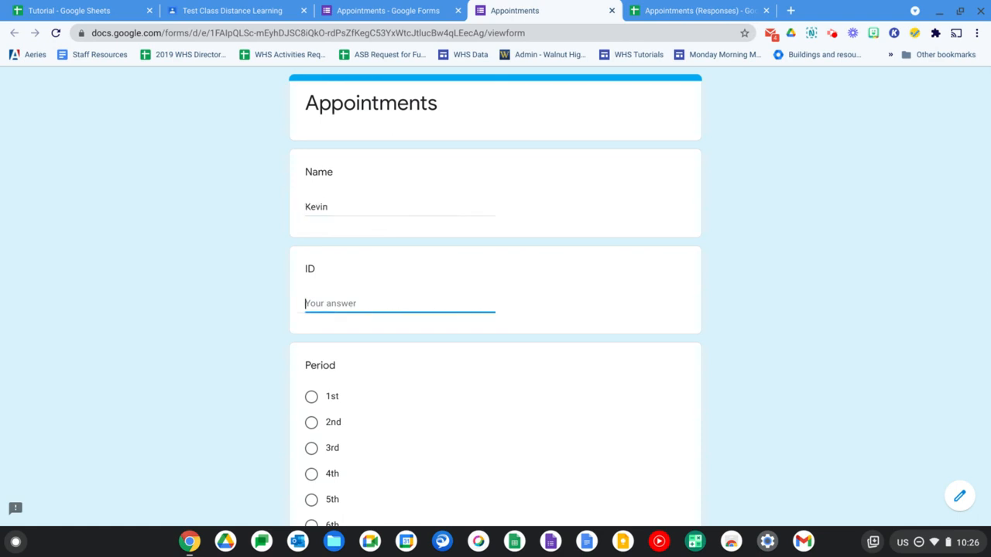
type("123456")
left_click(311, 422)
Choose the 1:10 - 1:45 slot for Monday 4-19 and submit the test response
scroll(311, 423, "down", 4)
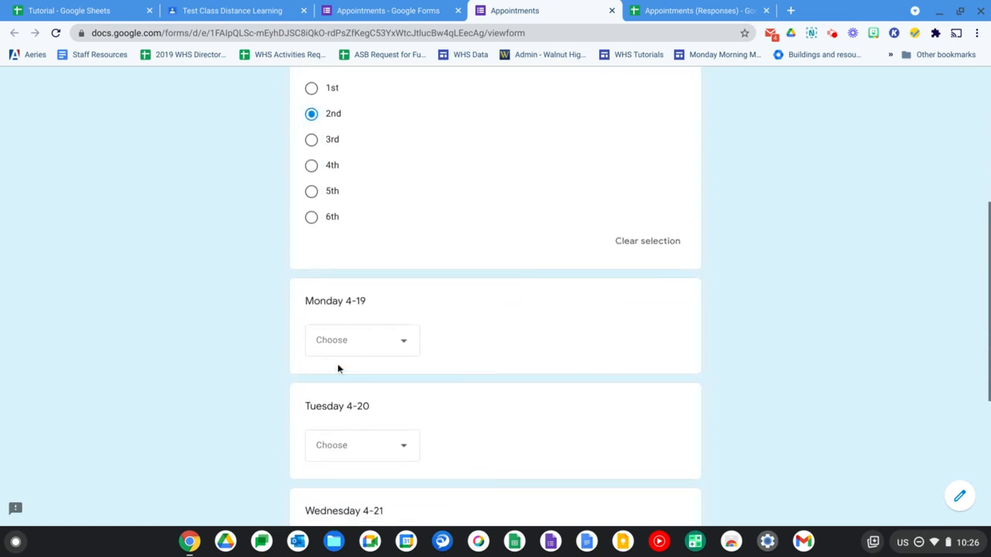
left_click(350, 350)
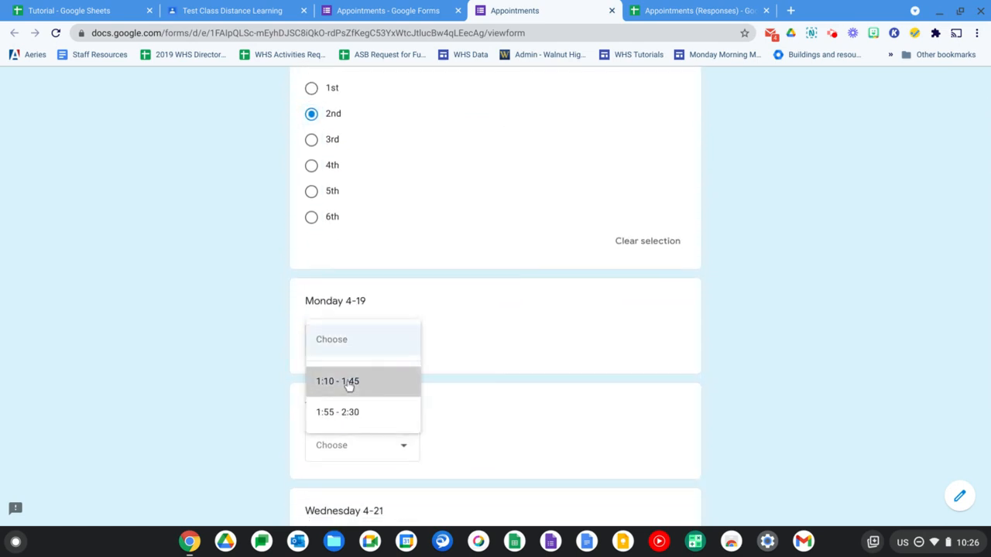
left_click(349, 382)
scroll(780, 370, "down", 4)
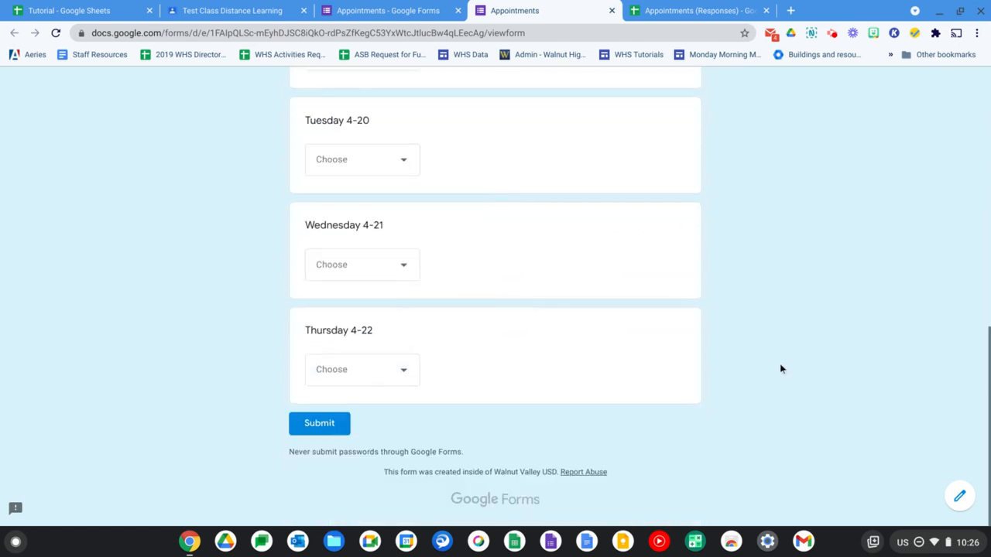
left_click(324, 424)
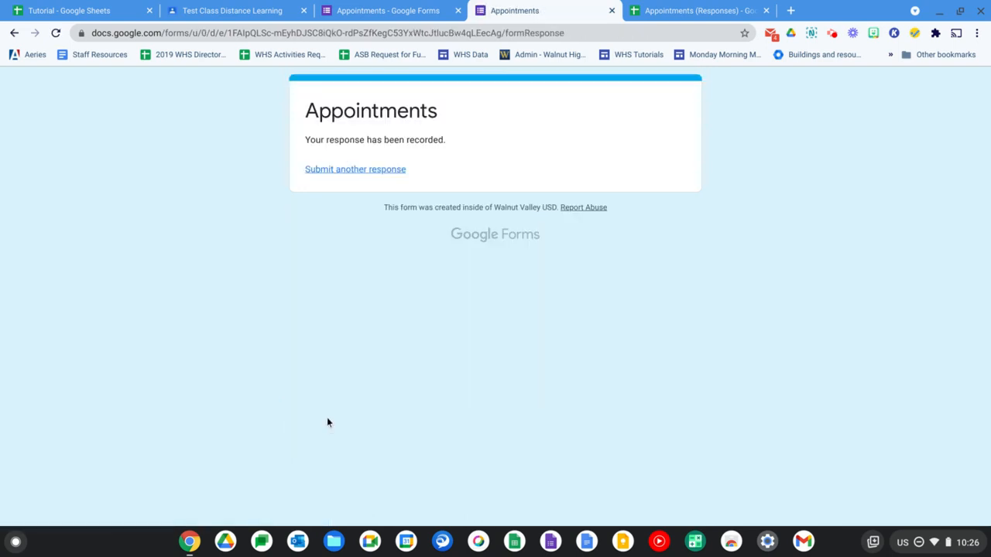
Check the Monday 4-19 response counts in the Appointments (Responses) spreadsheet, and view the test entry on the Form Responses 1 sheet
left_click(679, 8)
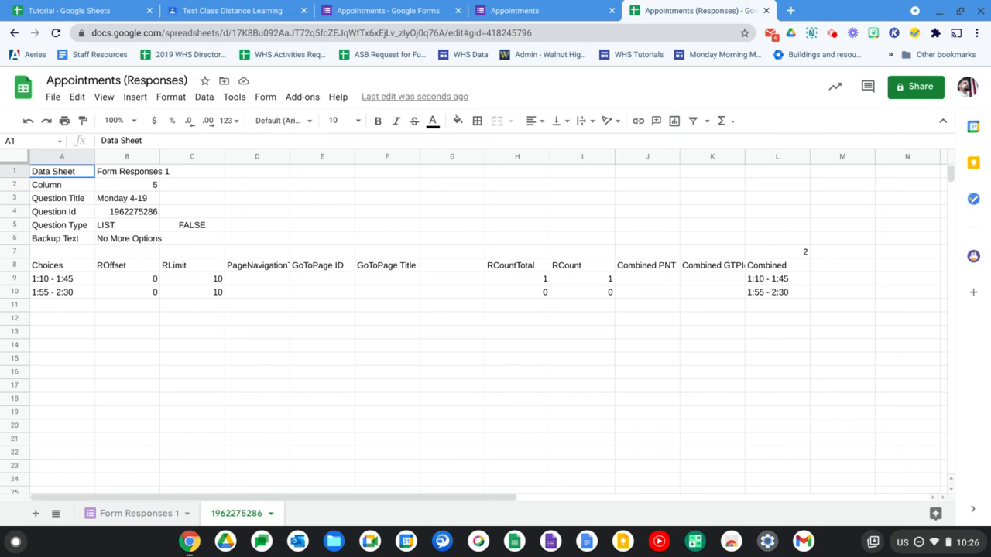
left_click(147, 515)
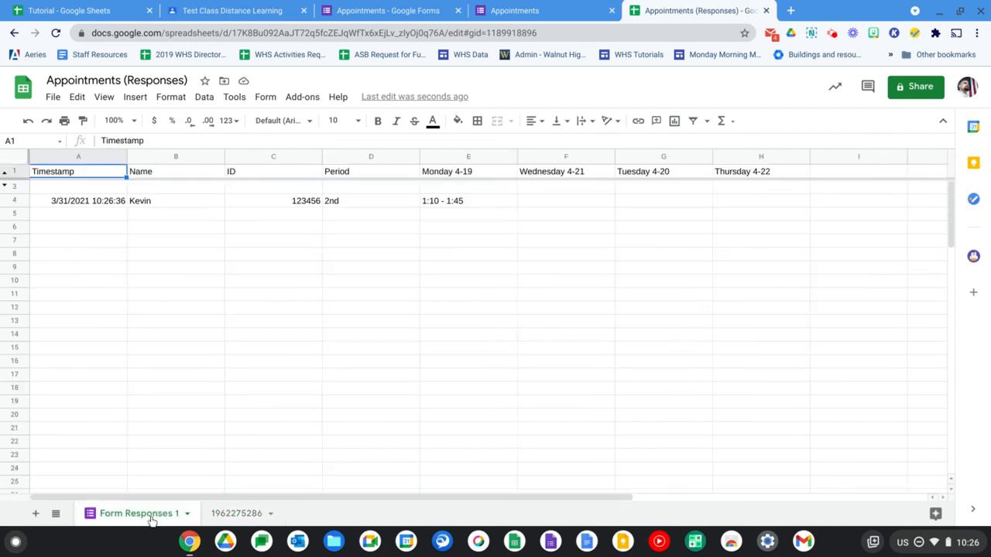